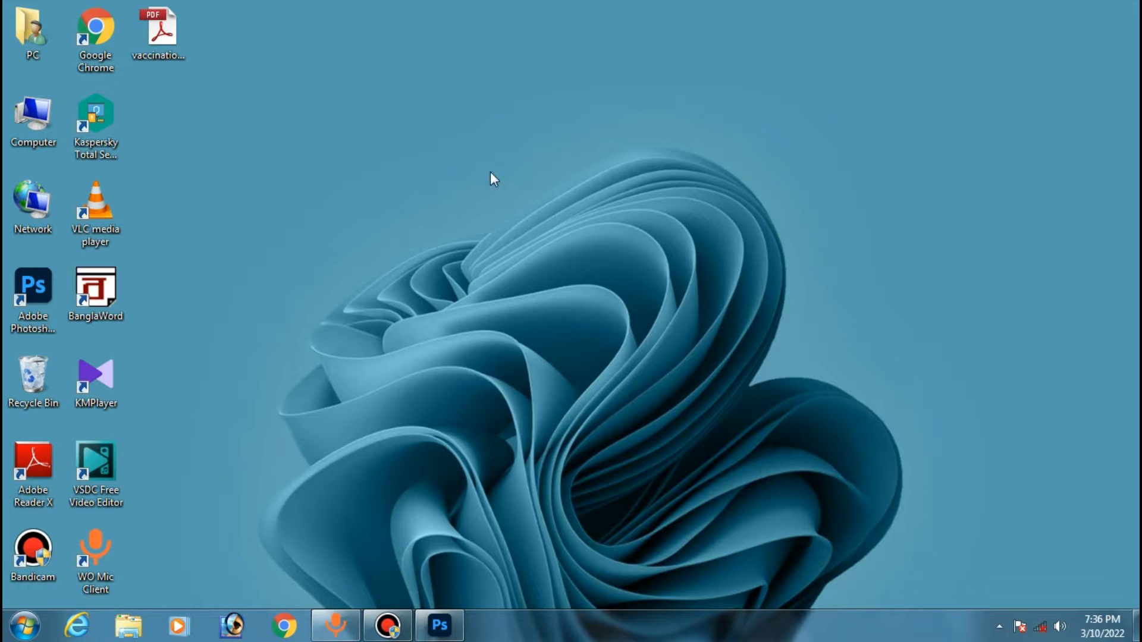
- Switch to Photoshop and open the image plymouth-ge6bd11d28_1920 from the Downloads folder
left_click(440, 627)
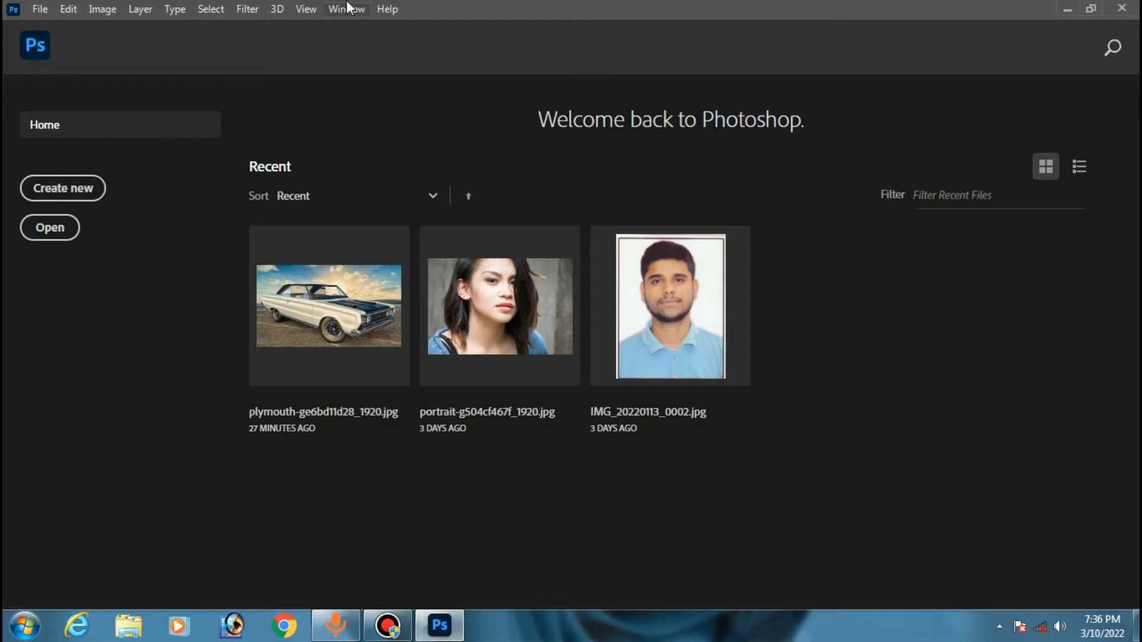
left_click(52, 230)
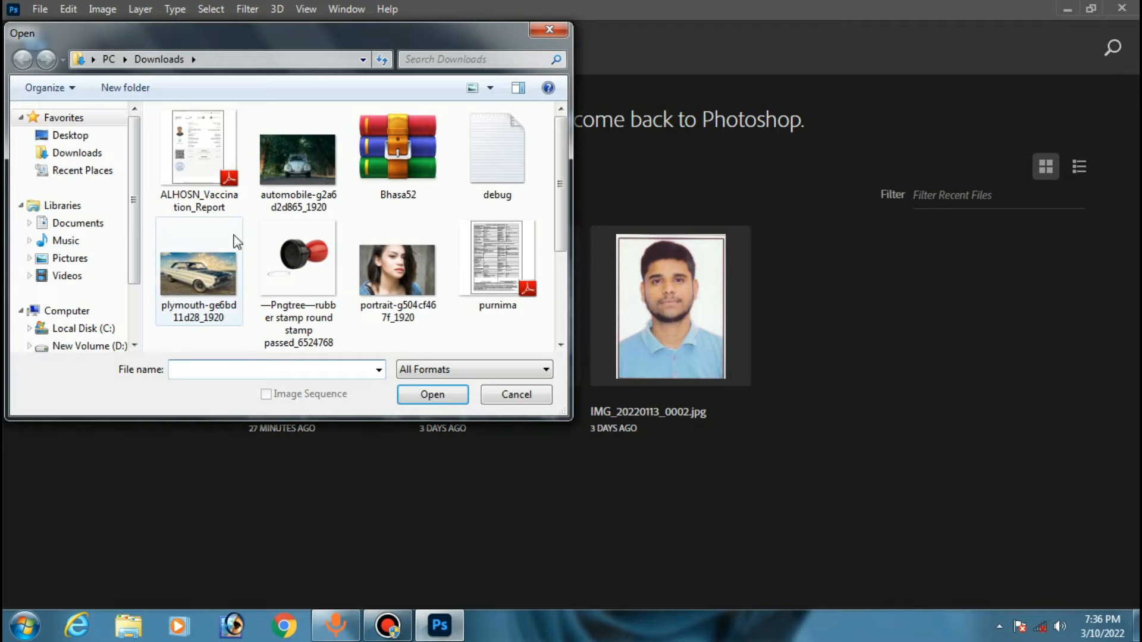
left_click(200, 280)
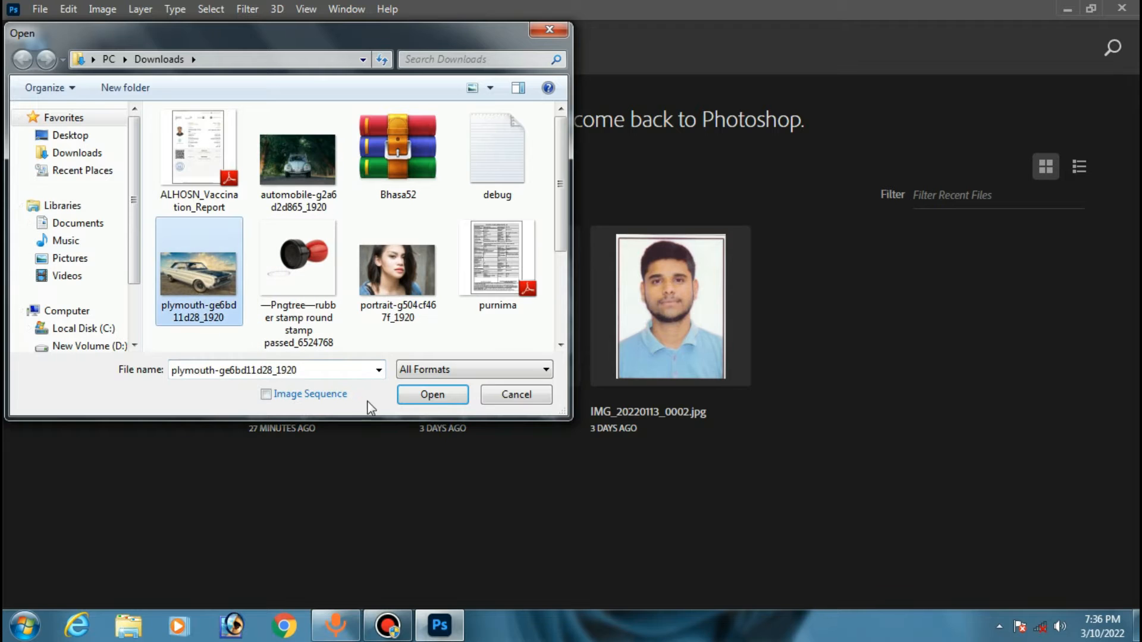
left_click(432, 395)
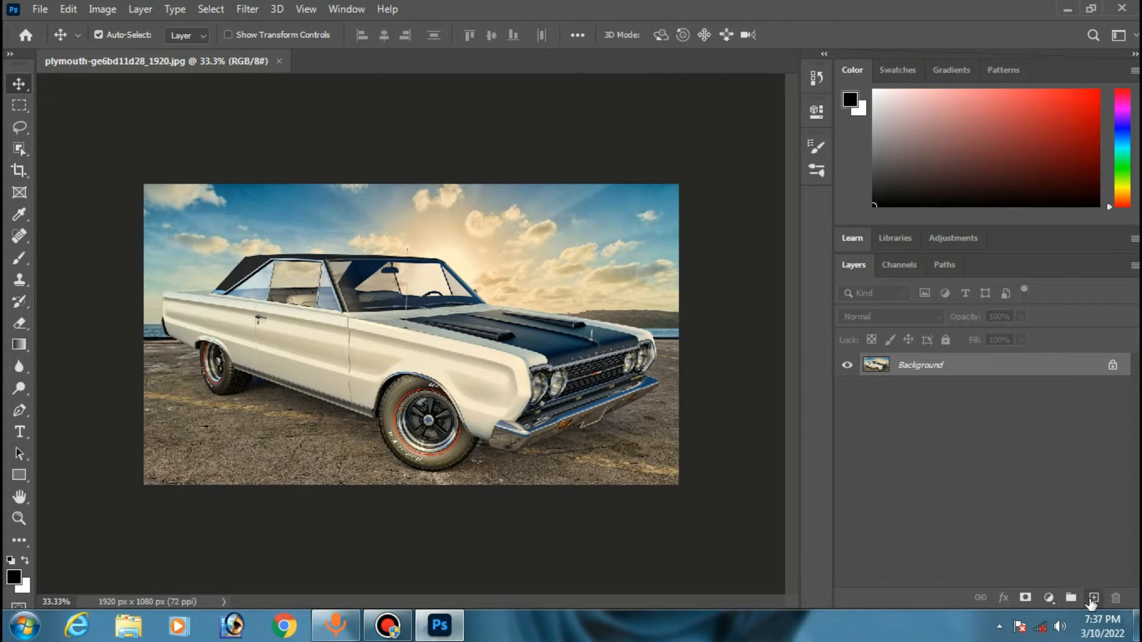
- Add a new layer and enter the horizontal text "TEXT" in the sky above the car's rear
left_click(1094, 598)
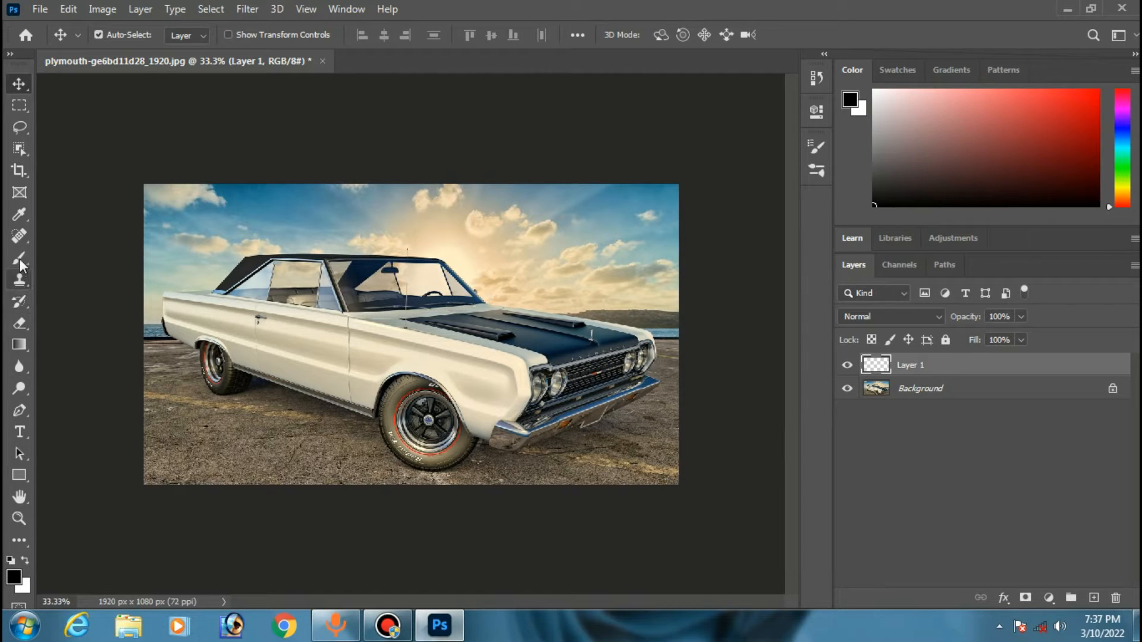
left_click(19, 432)
left_click(119, 433)
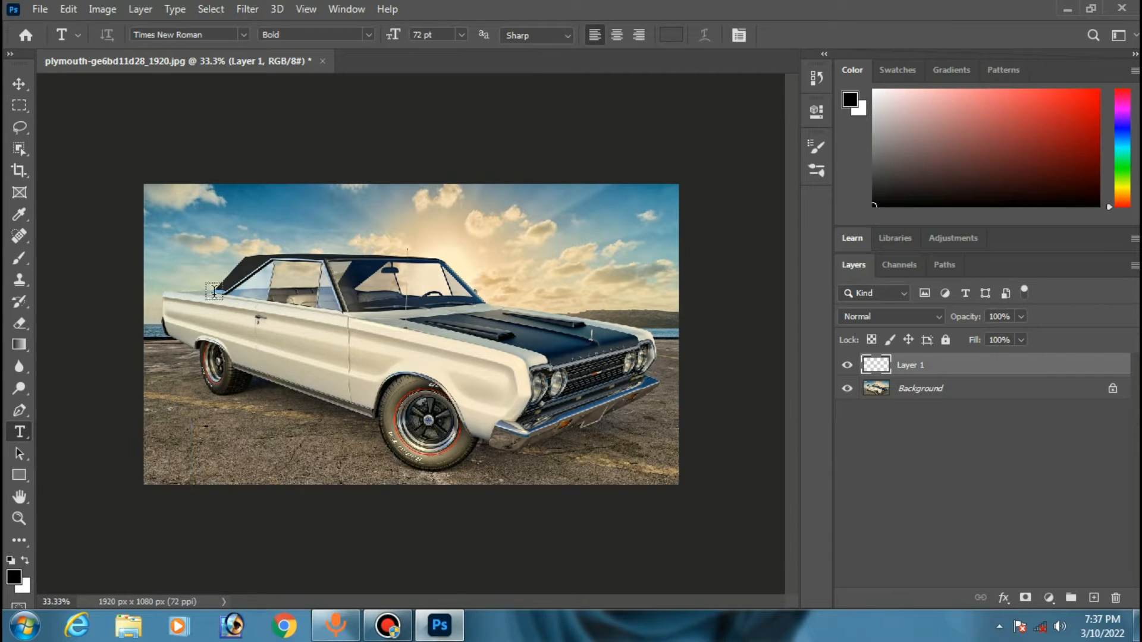
left_click(194, 248)
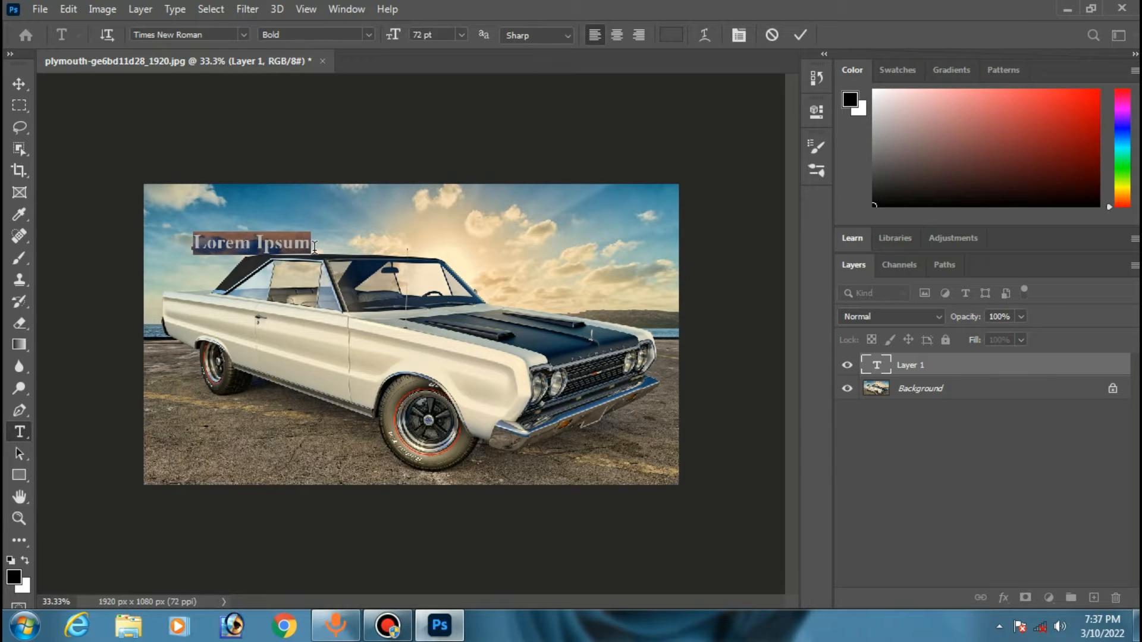
key("Delete")
type("T")
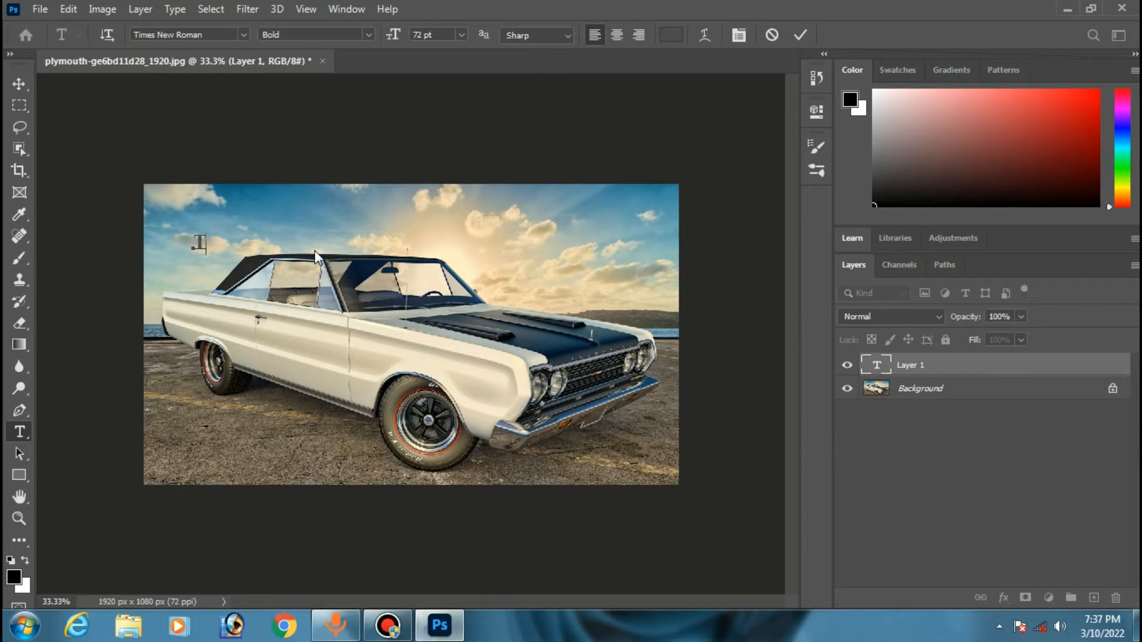
type("EXT")
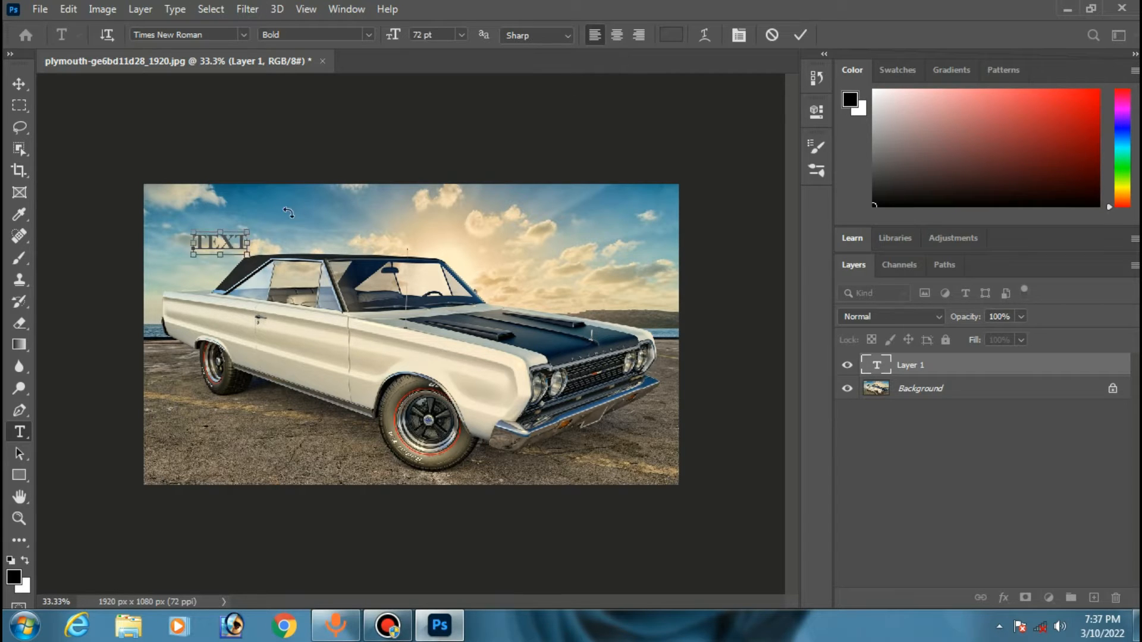
- Change the colour of the whole word to off-white f2e9e9 and commit the text
key("ctrl+a")
left_click(671, 35)
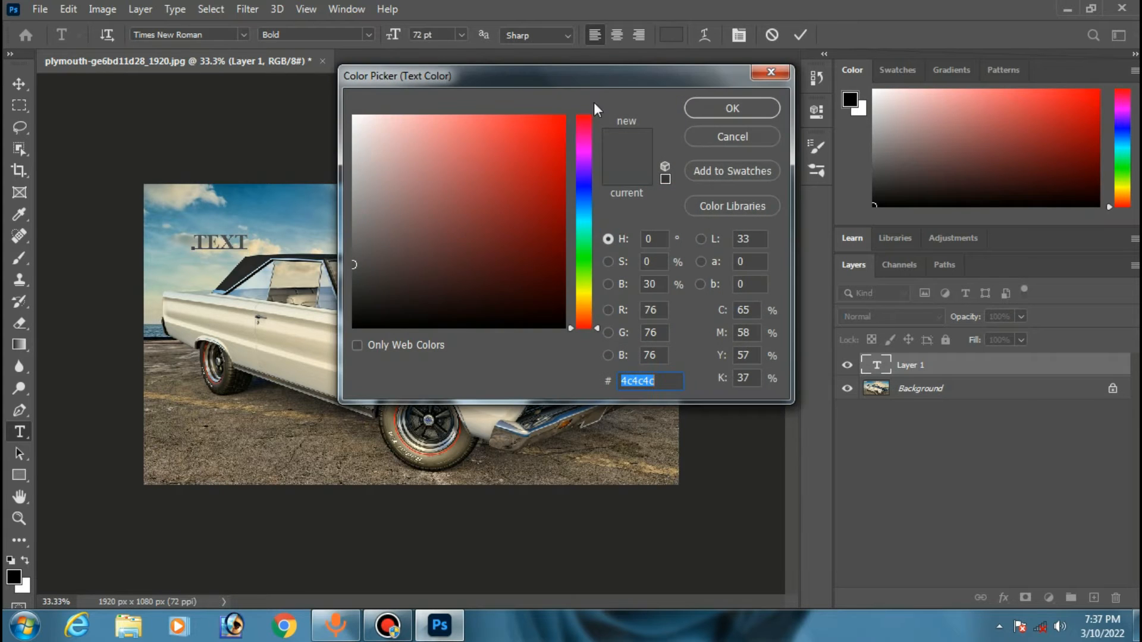
left_click(360, 125)
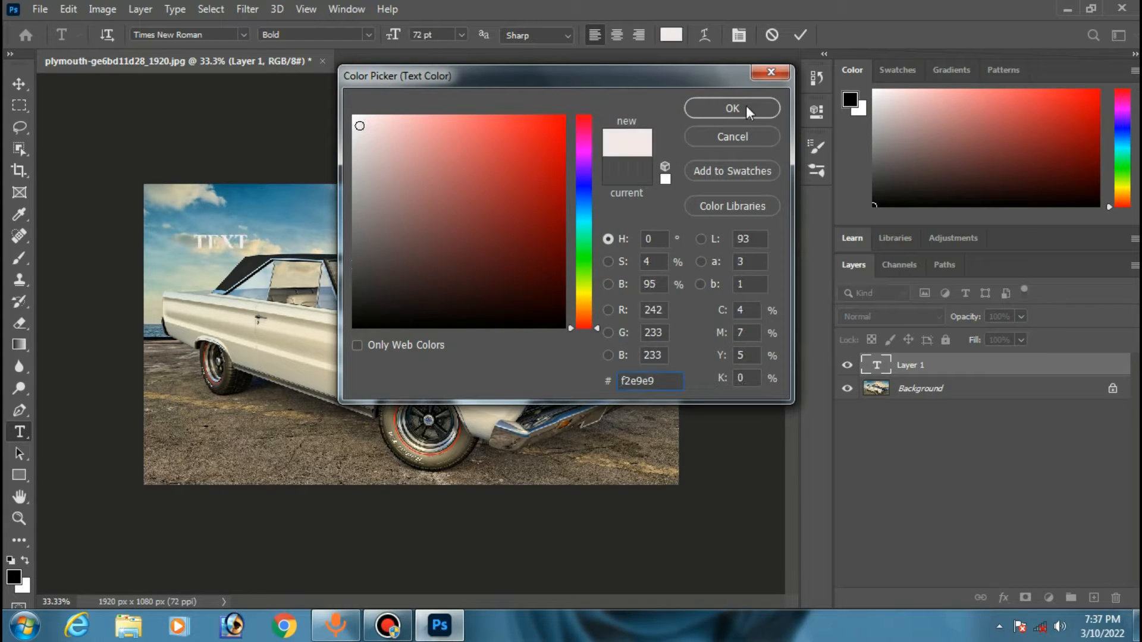
left_click(758, 109)
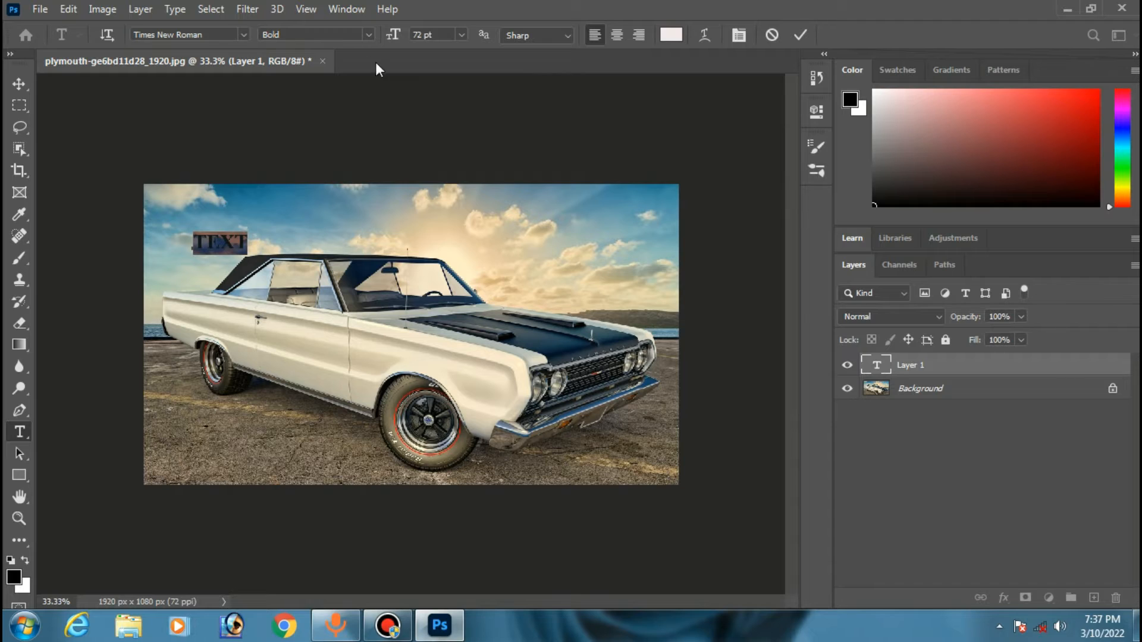
left_click(800, 35)
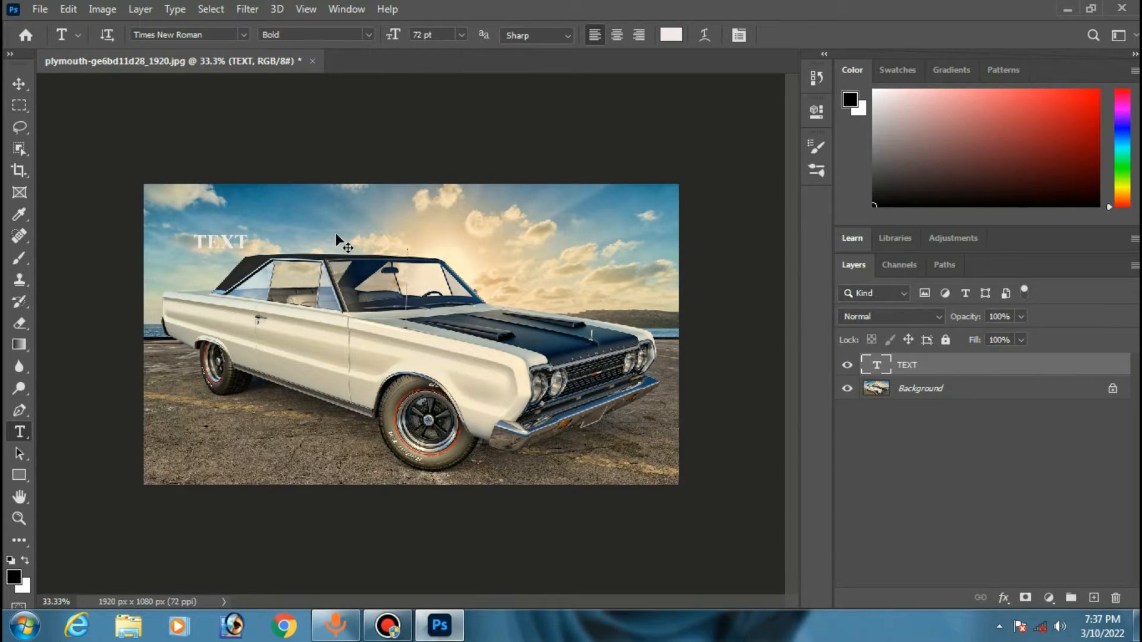
- Scale the text proportionally to about 905% so it spans nearly the full image width across the car
key("ctrl+t")
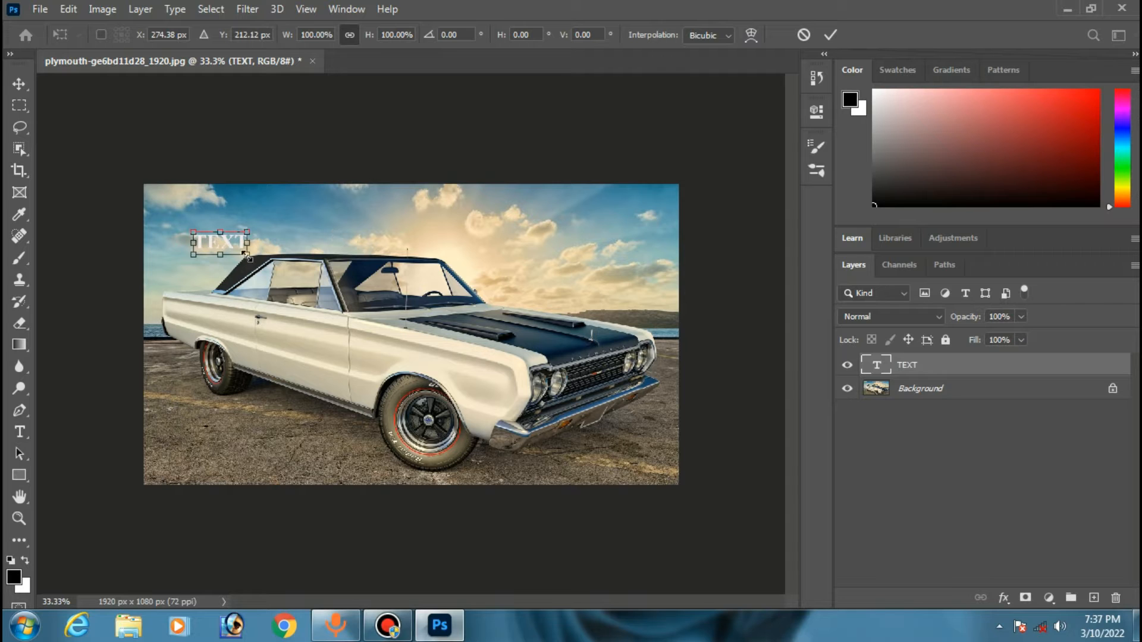
left_click_drag(247, 254, 629, 462)
left_click_drag(192, 233, 155, 217)
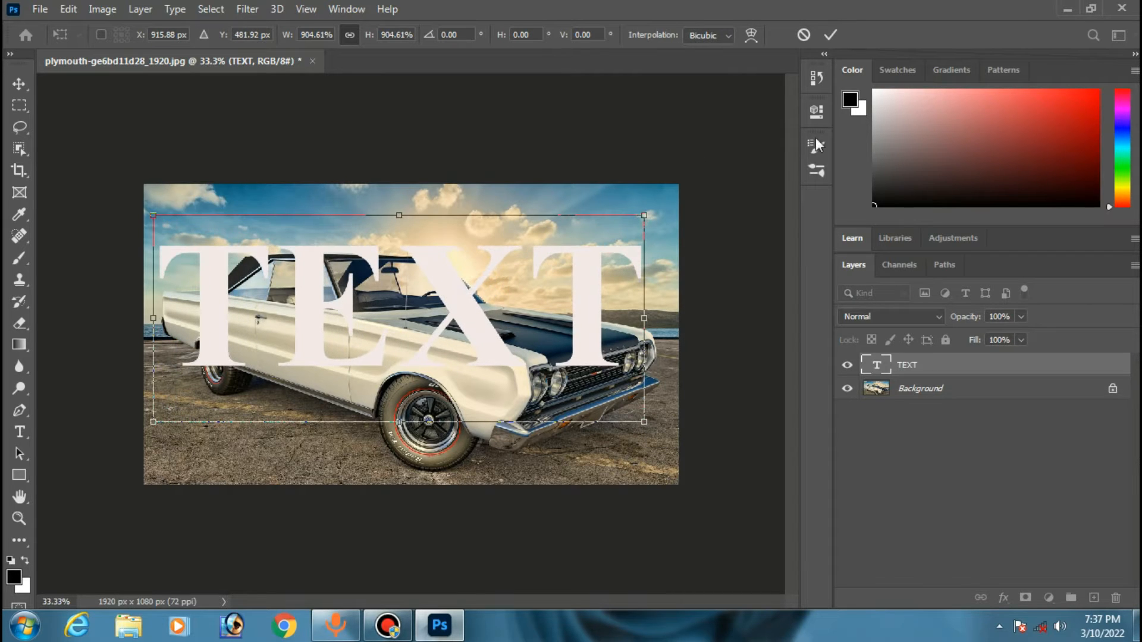
left_click(830, 35)
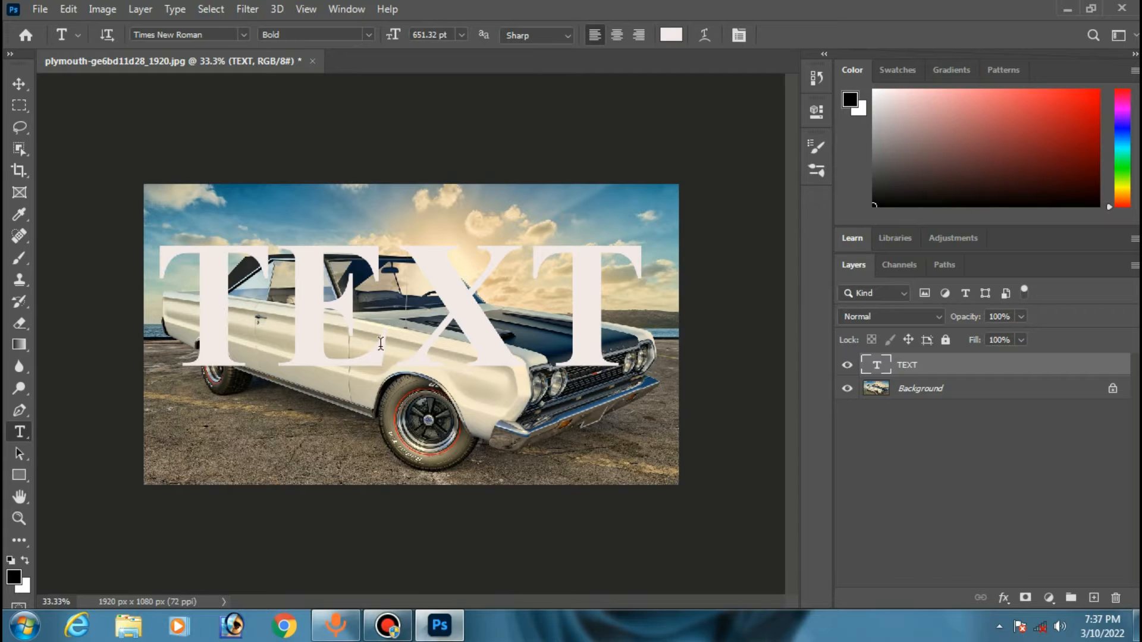
left_click(17, 82)
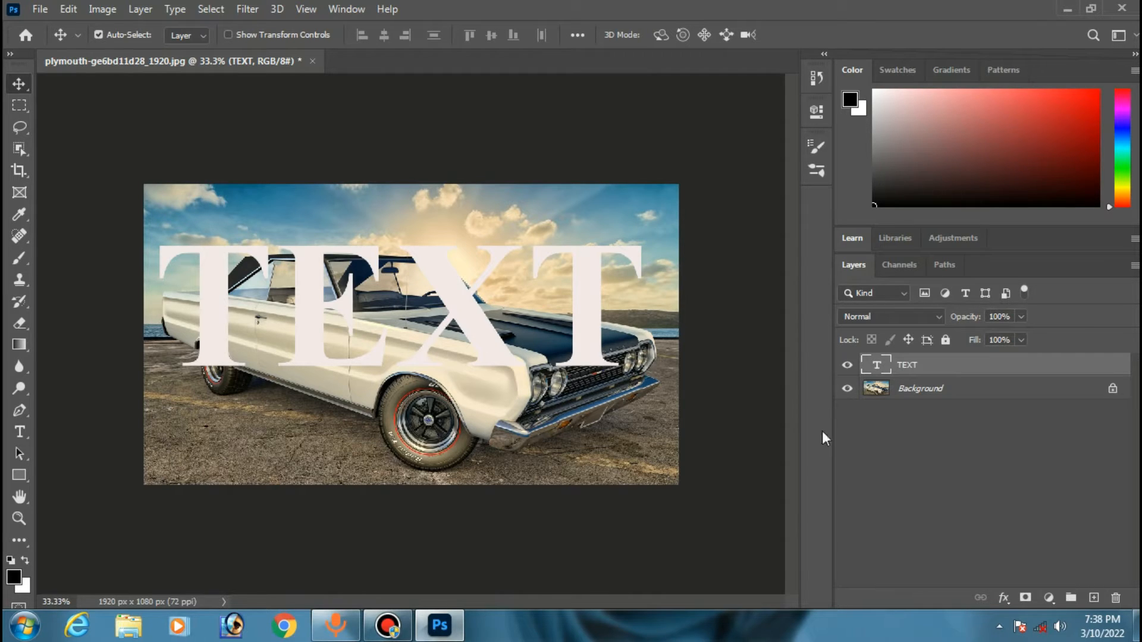
- Hide the TEXT layer and select the car on the Background layer with the automatic Subject selection
left_click(847, 367)
left_click(910, 395)
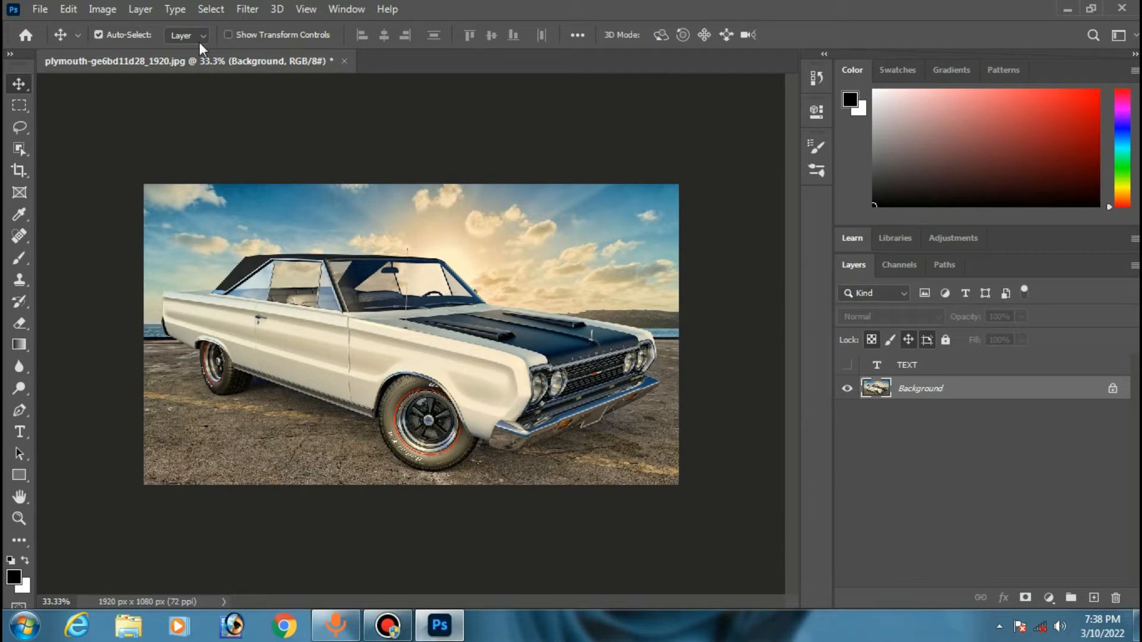
left_click(216, 10)
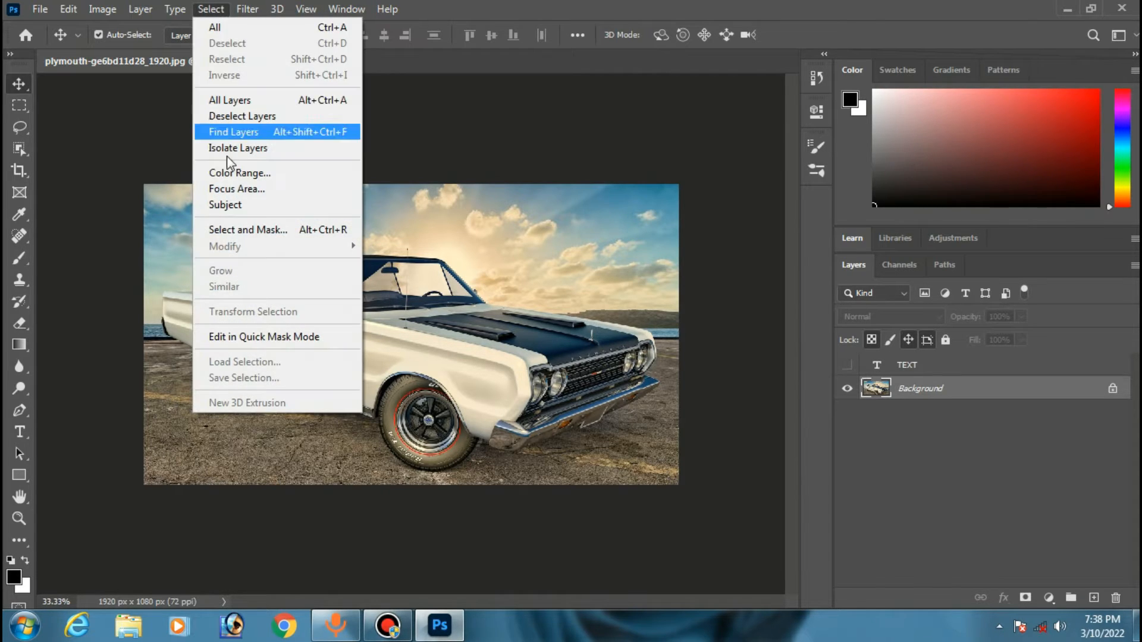
left_click(226, 205)
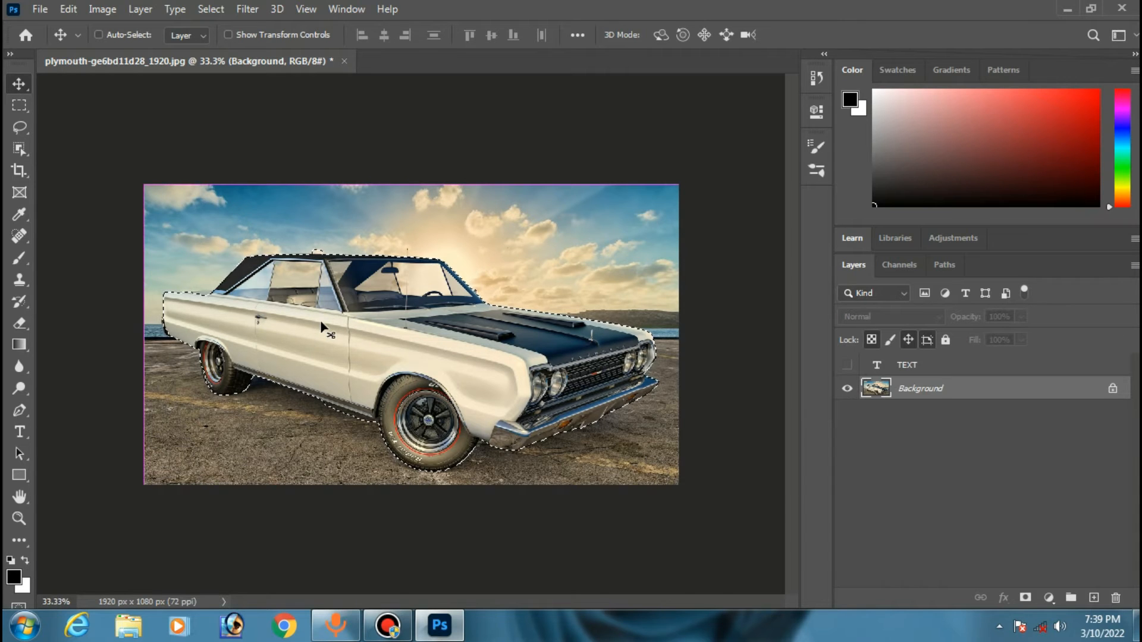
- Enter Quick Mask mode and paint with a black brush over the stray selected patch above the car's roof
key("ctrl+plus")
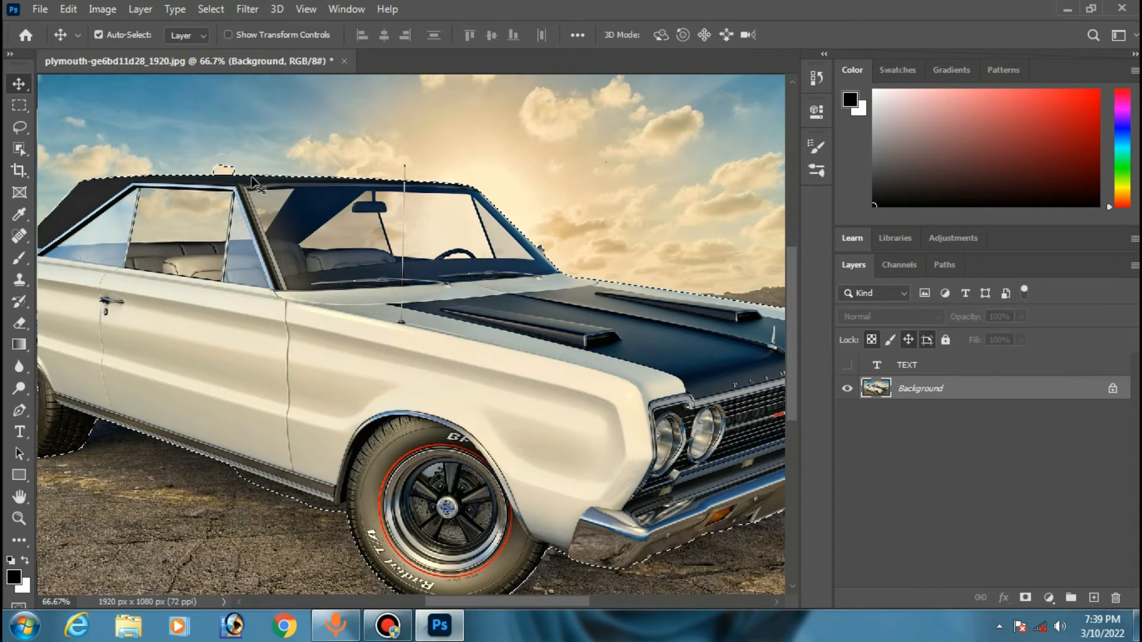
key("ctrl+minus")
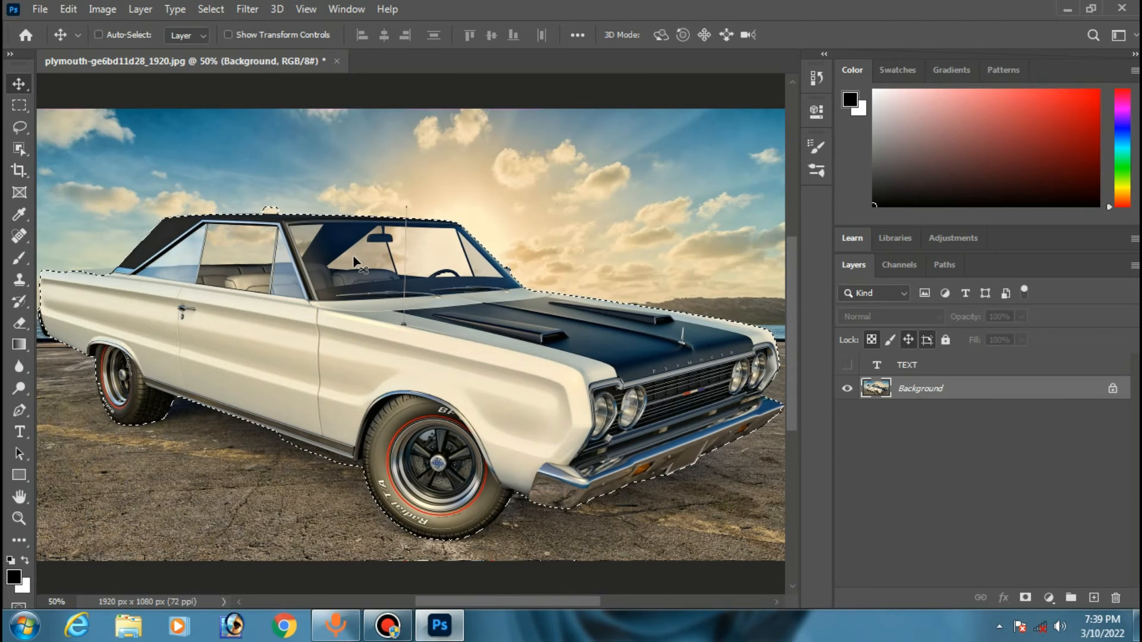
key("ctrl+minus")
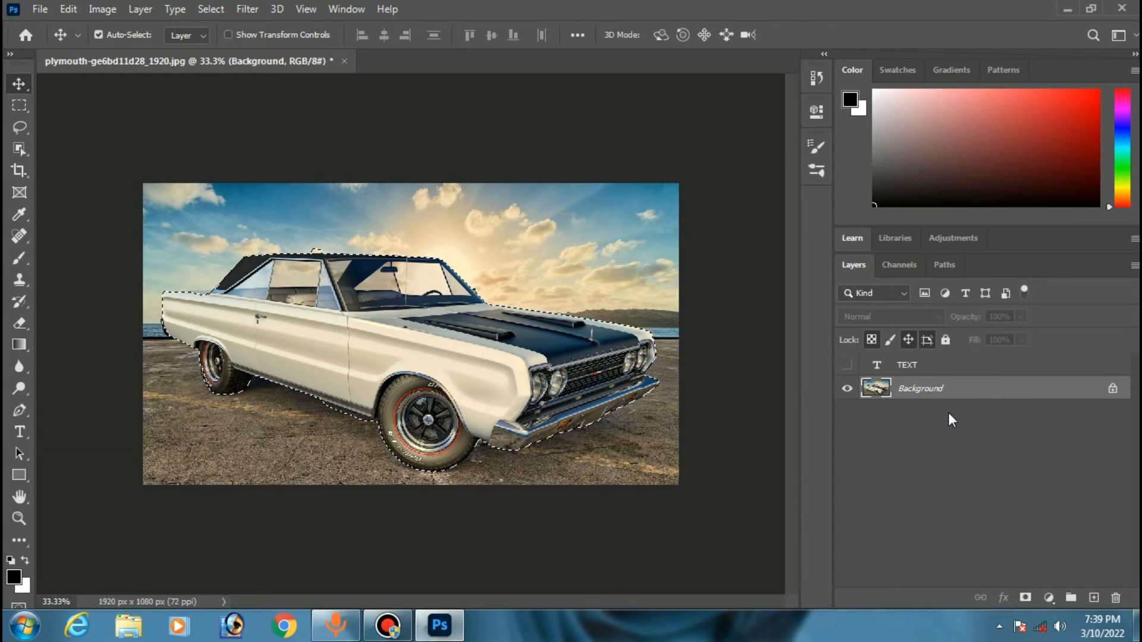
key("q")
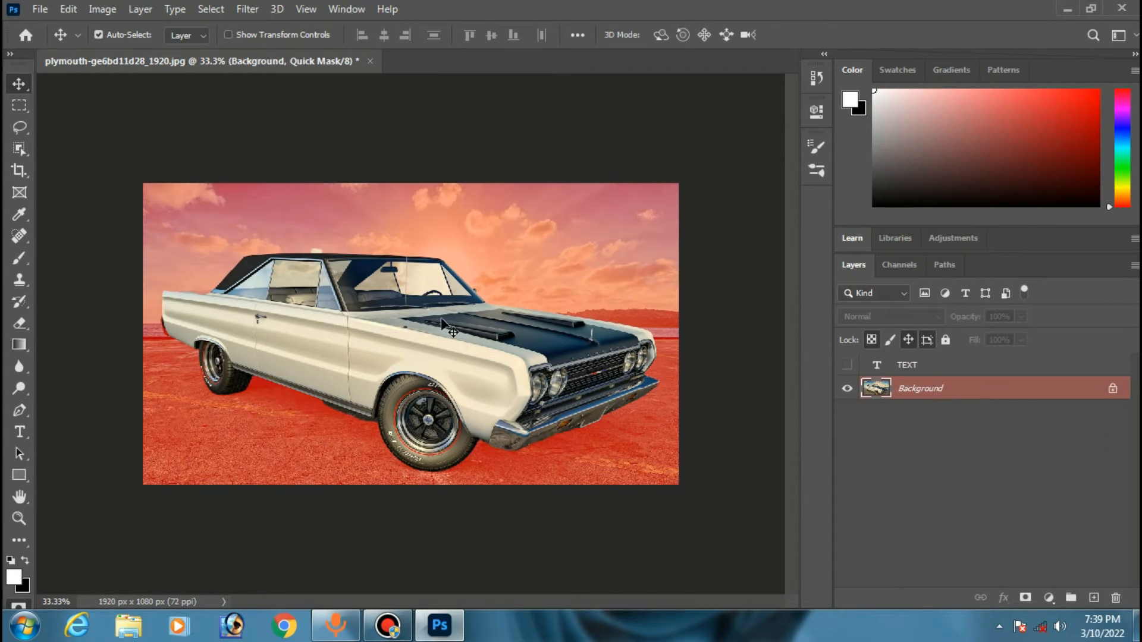
left_click(15, 258)
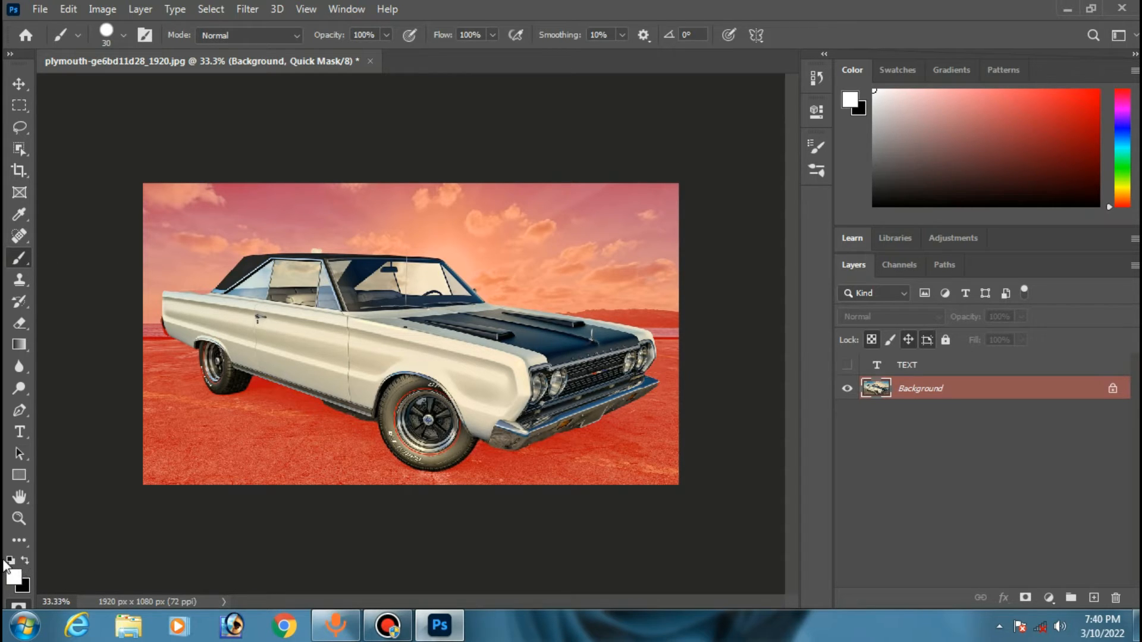
left_click(28, 559)
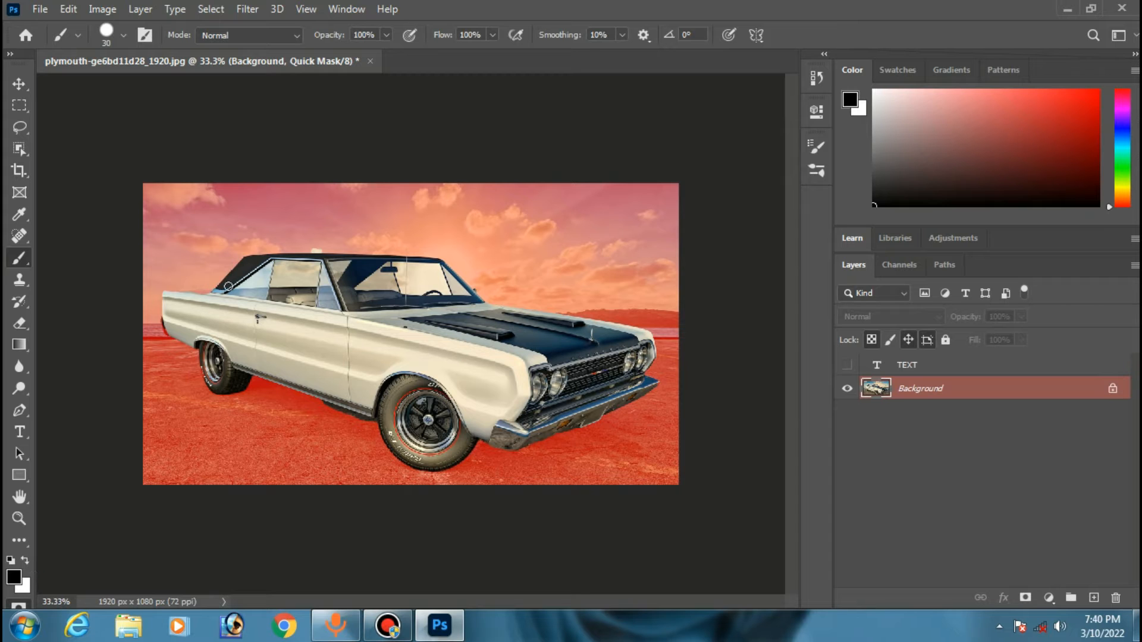
key("ctrl+plus")
key("ctrl+plus")
key("ctrl+plus")
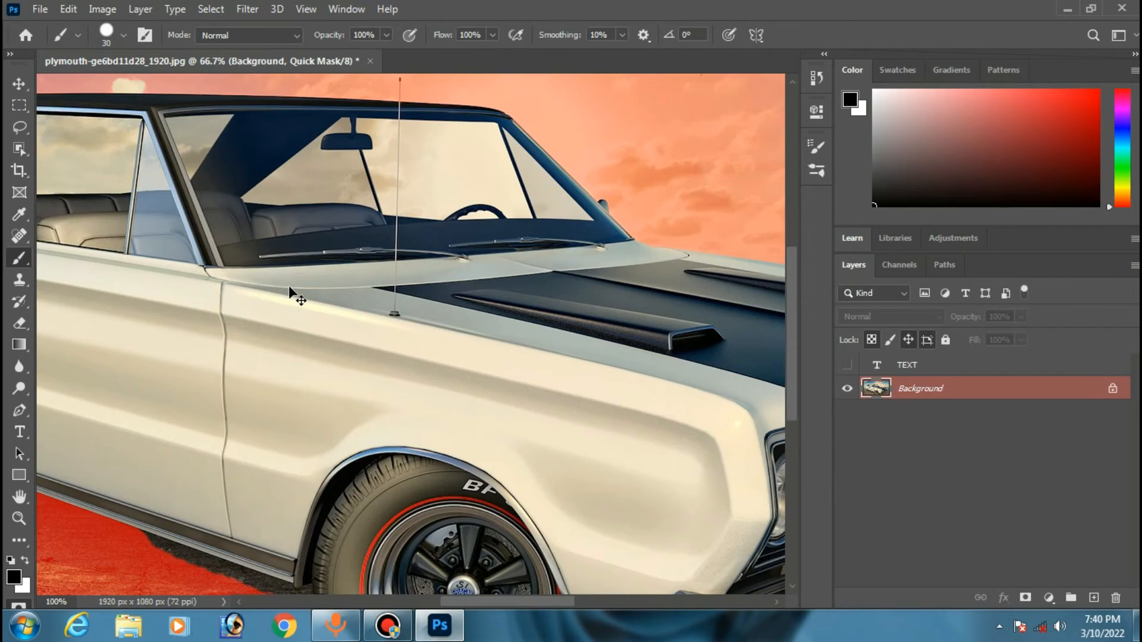
scroll(248, 173, "up", 2)
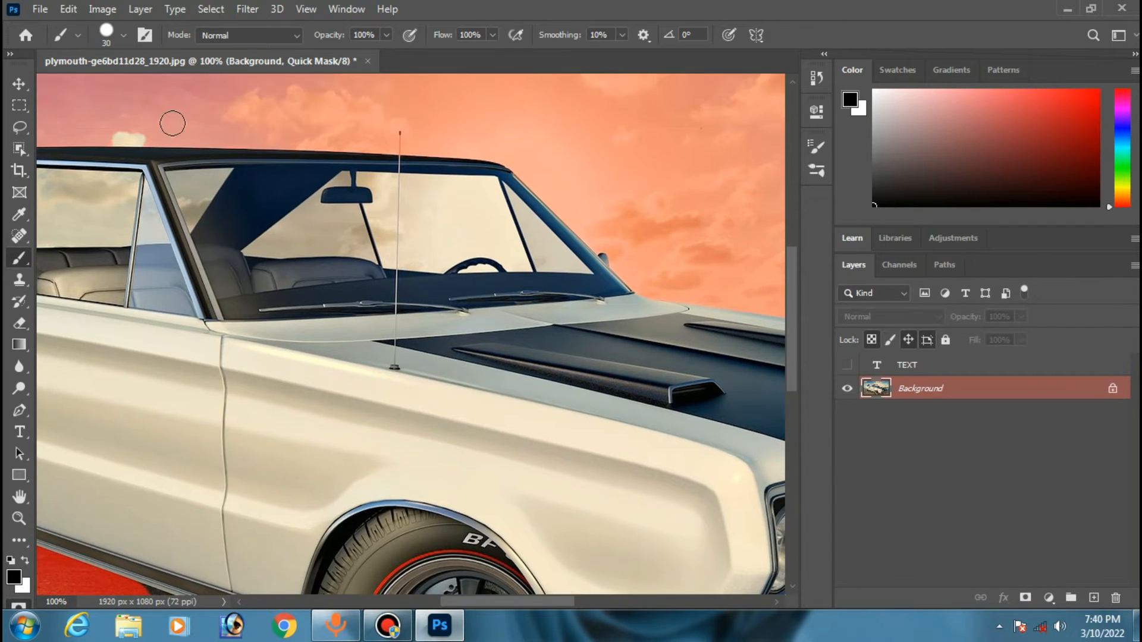
mouse_move(119, 132)
left_mouse_down()
mouse_move(144, 134)
mouse_move(117, 134)
left_mouse_up()
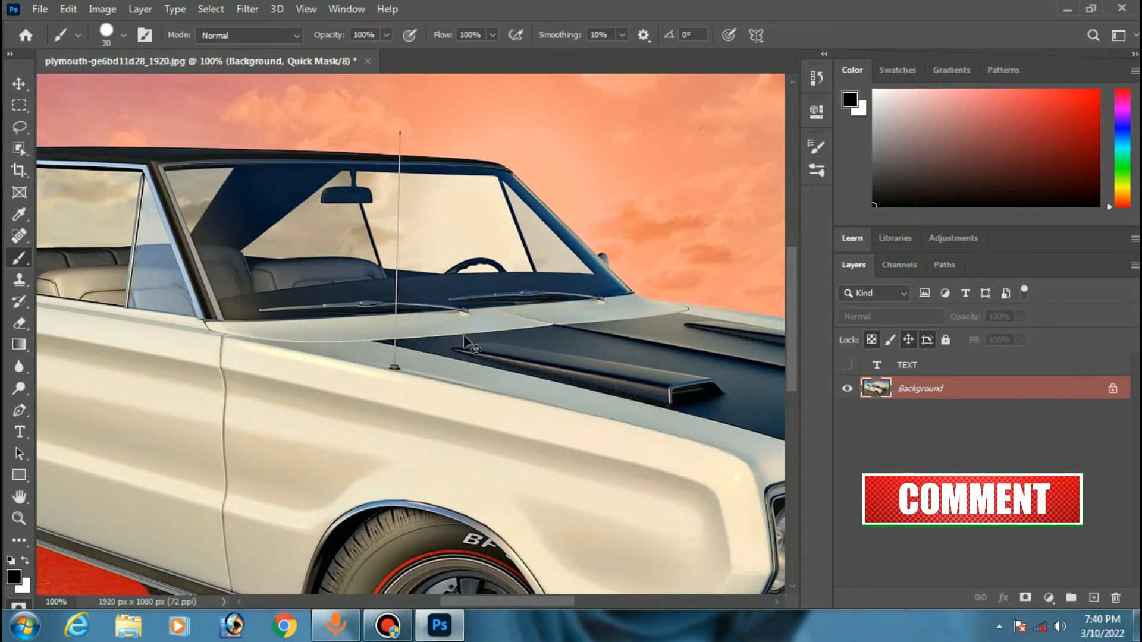
- Mask out the strip of ground shadow below the door sill, up to the front wheel, with the black brush
key("ctrl+minus")
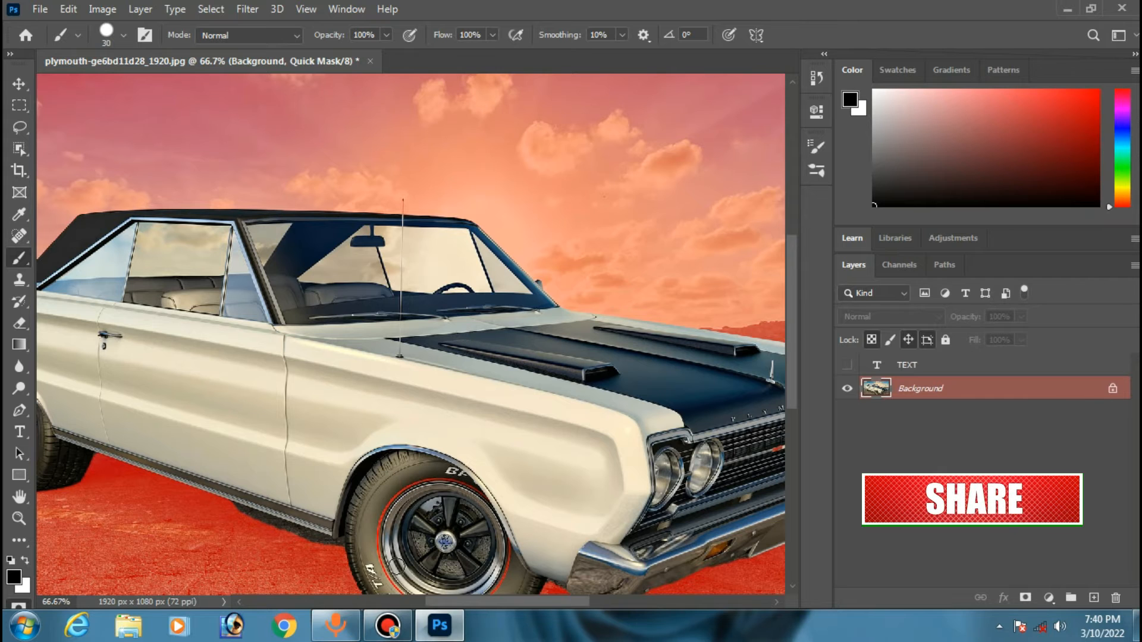
key("ctrl+plus")
key("ctrl+plus")
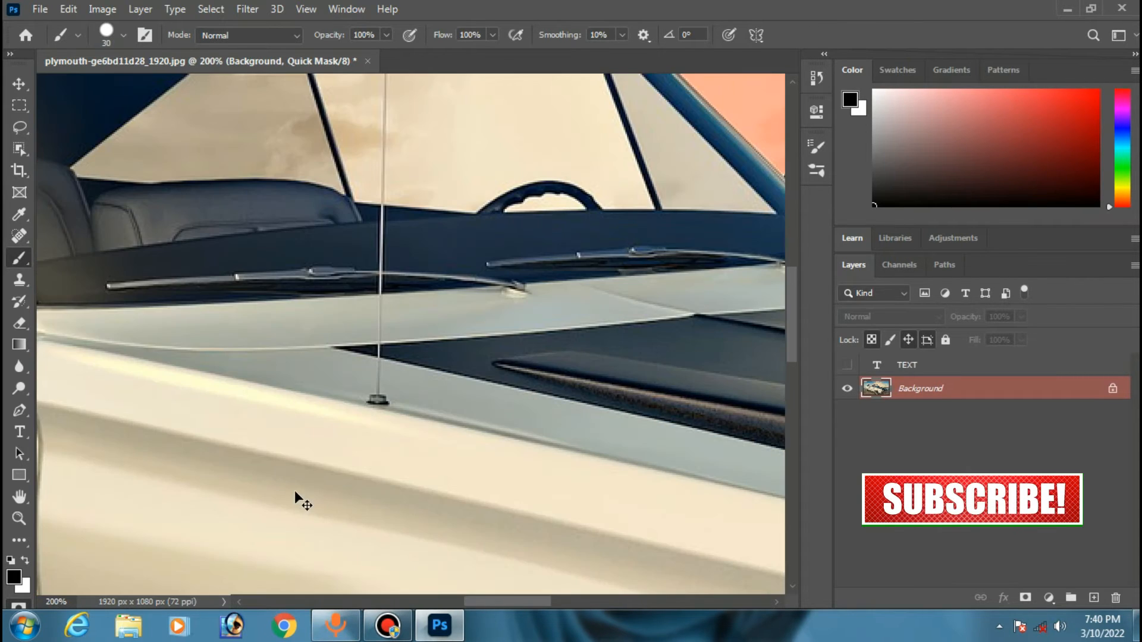
mouse_move(300, 480)
left_mouse_down()
mouse_move(329, 309)
mouse_move(403, 266)
left_mouse_up()
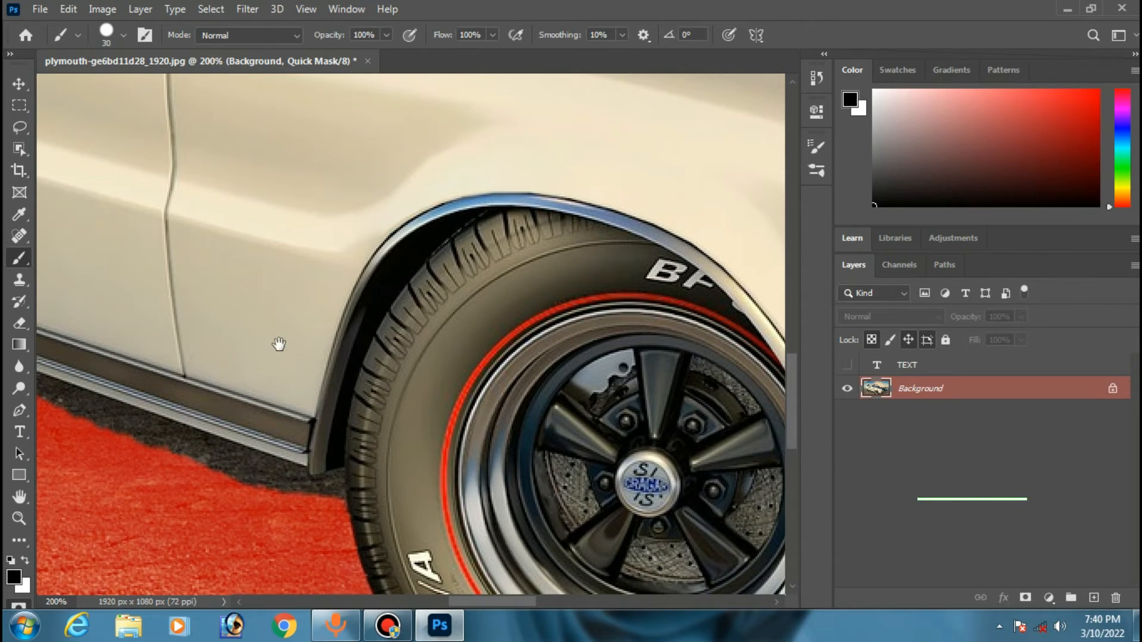
left_click_drag(278, 341, 357, 301)
left_click_drag(99, 342, 411, 454)
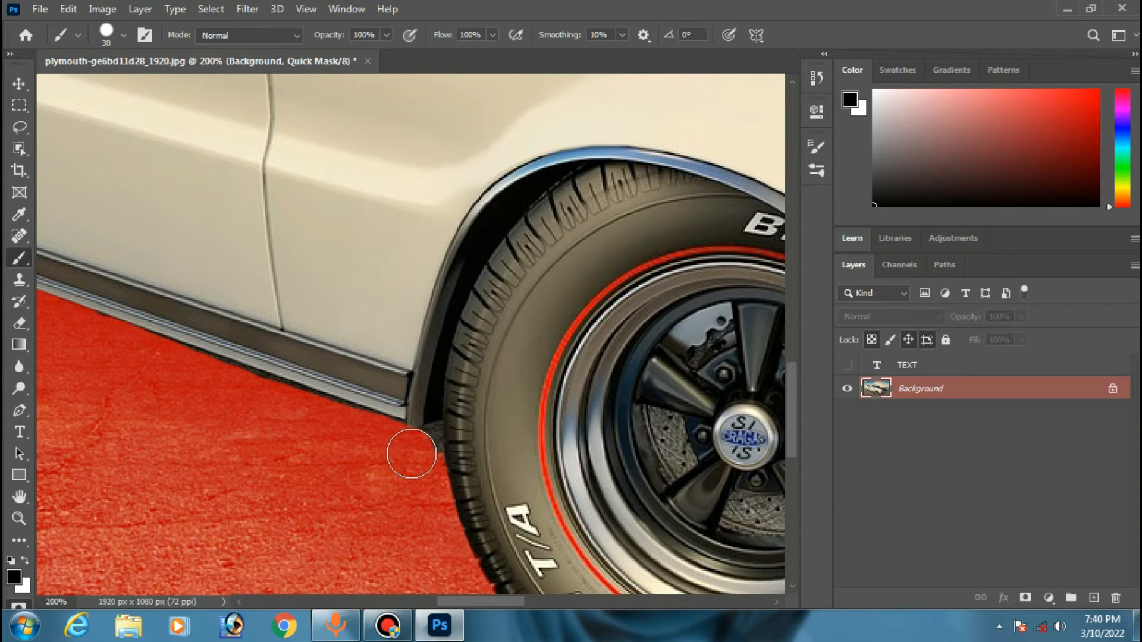
- Reduce the brush size to 15 and mask the leftover ground between the sill's end and the front tyre
key("bracketleft")
key("bracketleft")
left_click_drag(430, 439, 429, 450)
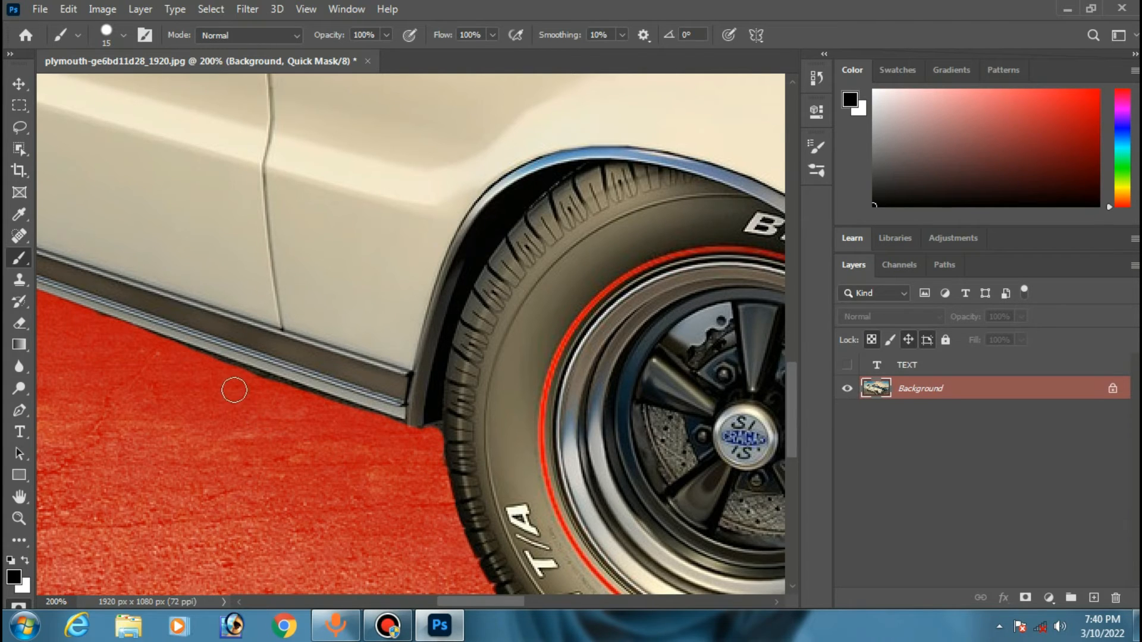
mouse_move(235, 379)
left_mouse_down()
mouse_move(280, 392)
mouse_move(283, 408)
left_mouse_up()
key("ctrl+minus")
key("ctrl+minus")
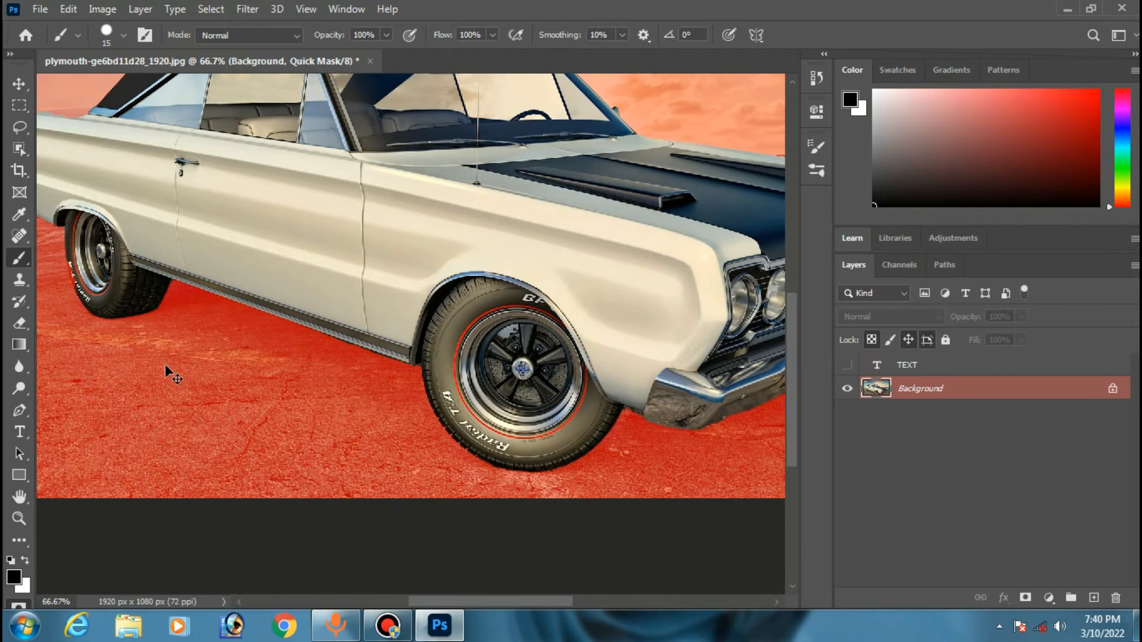
- Swap the brush colour to white and restore the rear tyre's outer sidewall beside the raised lettering to the Quick Mask selection
key("ctrl+plus")
key("ctrl+plus")
key("ctrl+plus")
left_click_drag(128, 318, 731, 428)
left_click_drag(333, 269, 660, 349)
left_click_drag(408, 344, 466, 339)
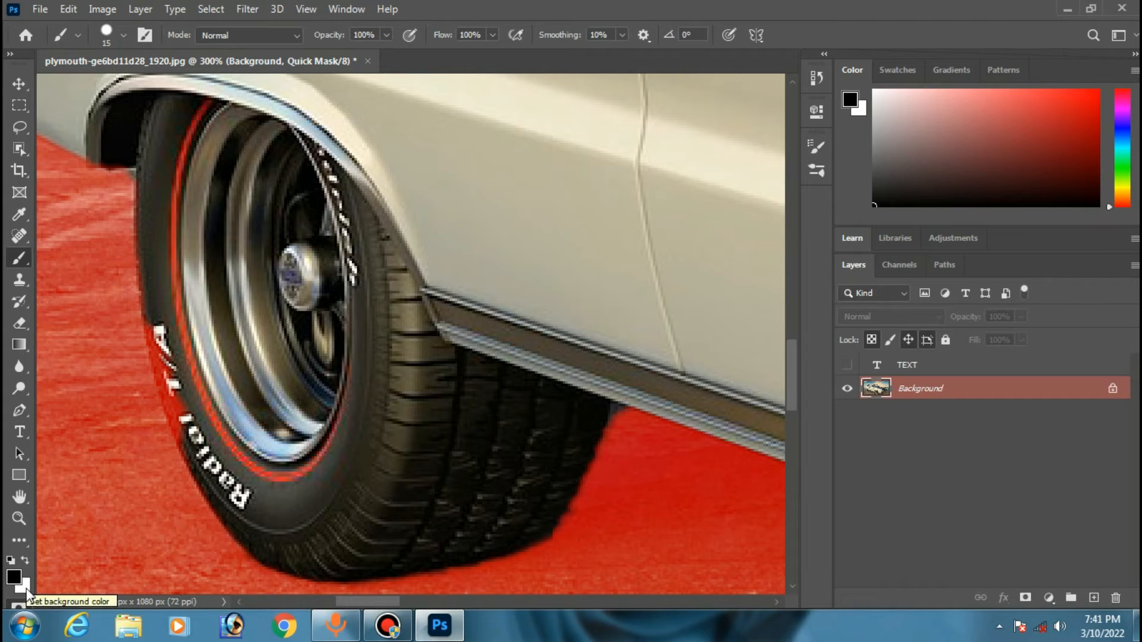
left_click(24, 559)
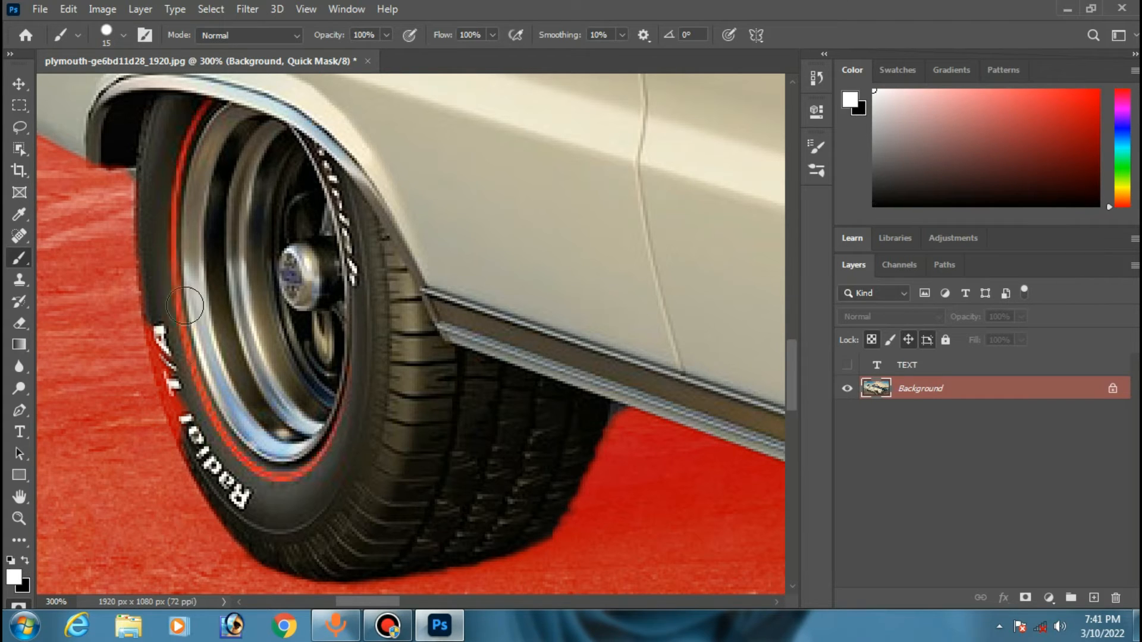
mouse_move(159, 327)
left_mouse_down()
mouse_move(198, 437)
mouse_move(170, 343)
left_mouse_up()
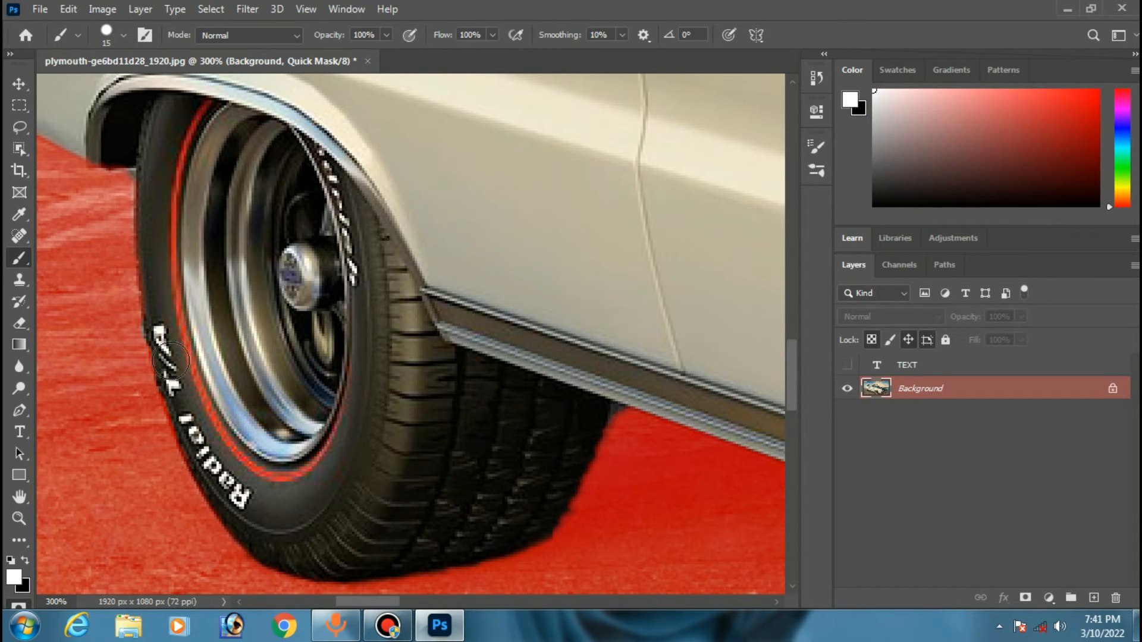
- Paint with the white brush to add the missing trunk lid area between the rear fender and the roof pillar to the selection
key("space")
left_click_drag(354, 226, 529, 585)
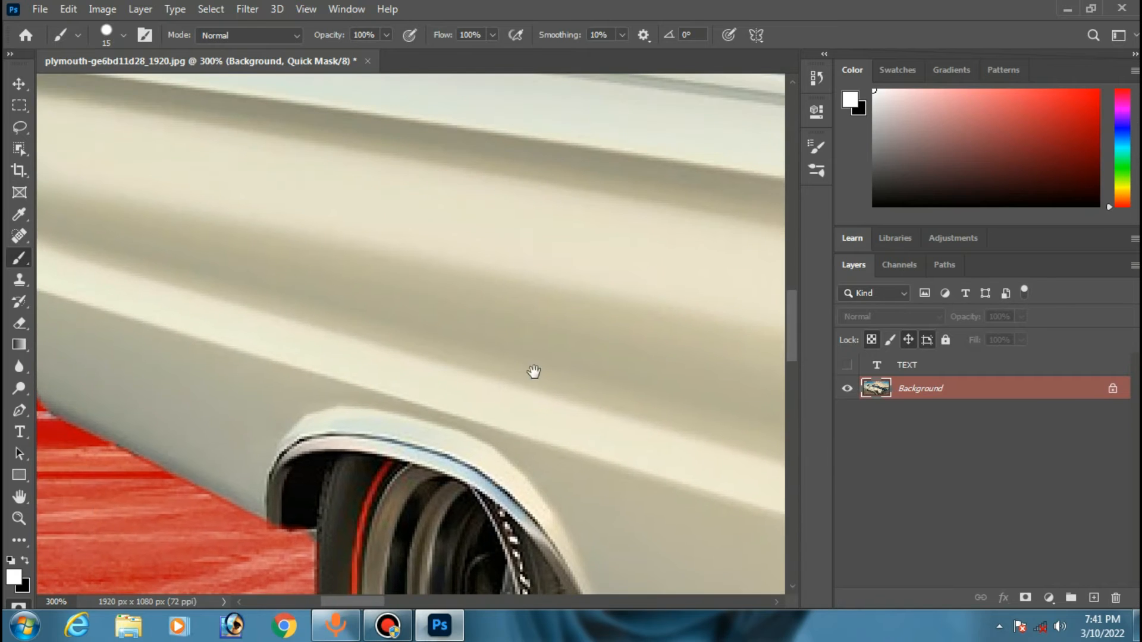
left_click_drag(484, 286, 638, 609)
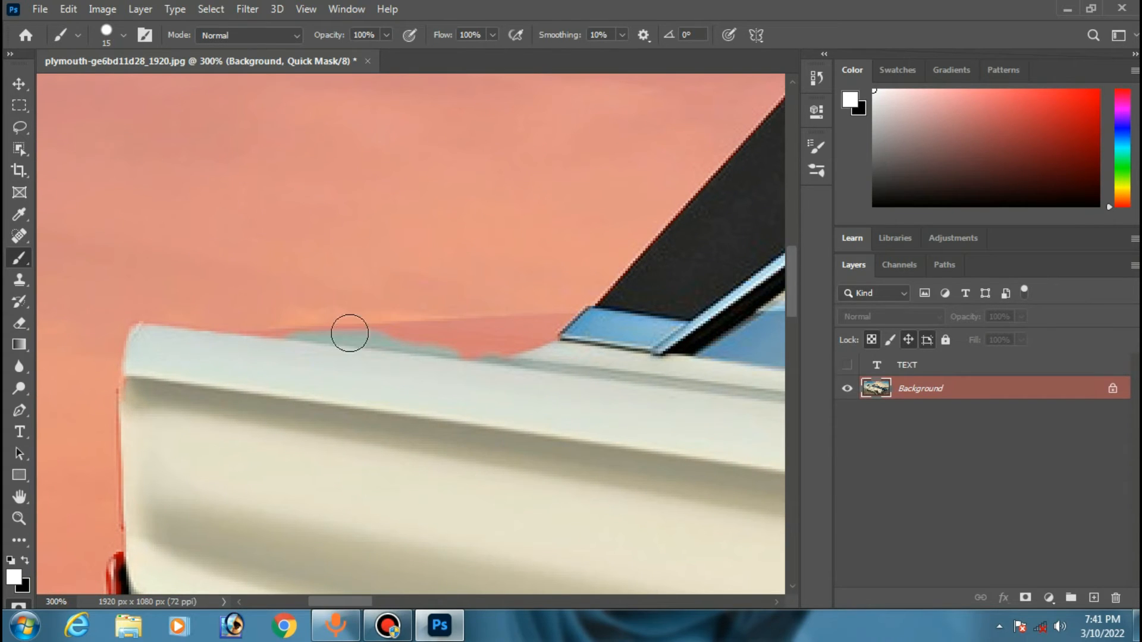
mouse_move(579, 335)
left_mouse_down()
mouse_move(293, 347)
mouse_move(229, 364)
left_mouse_up()
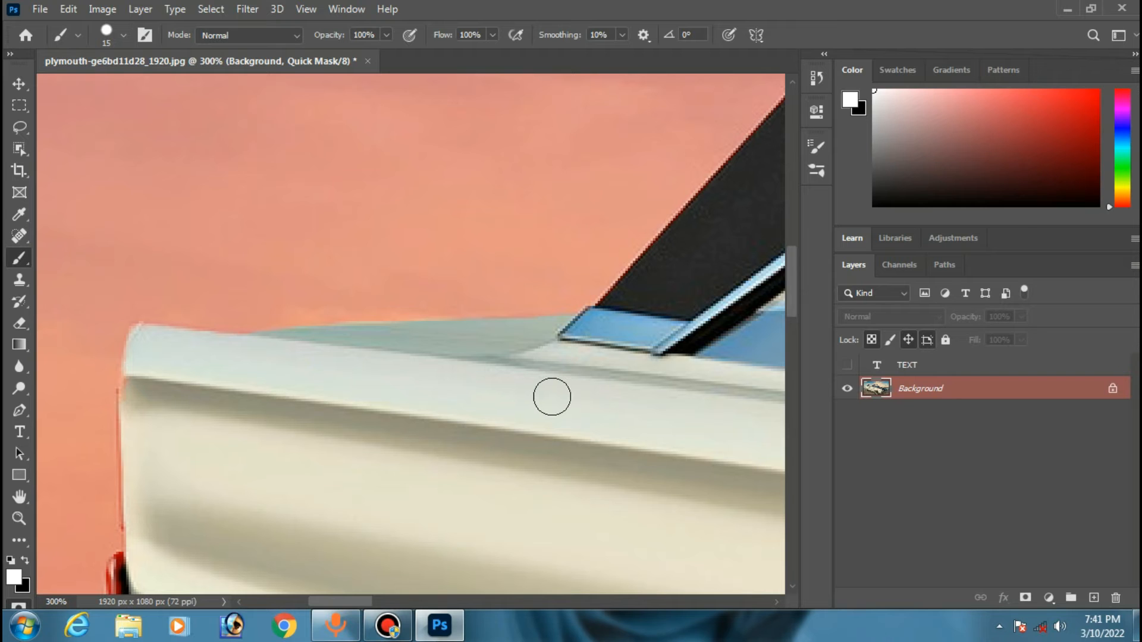
- Restore the tail light at the car's rear edge to the selection with the white brush
key("ctrl+1")
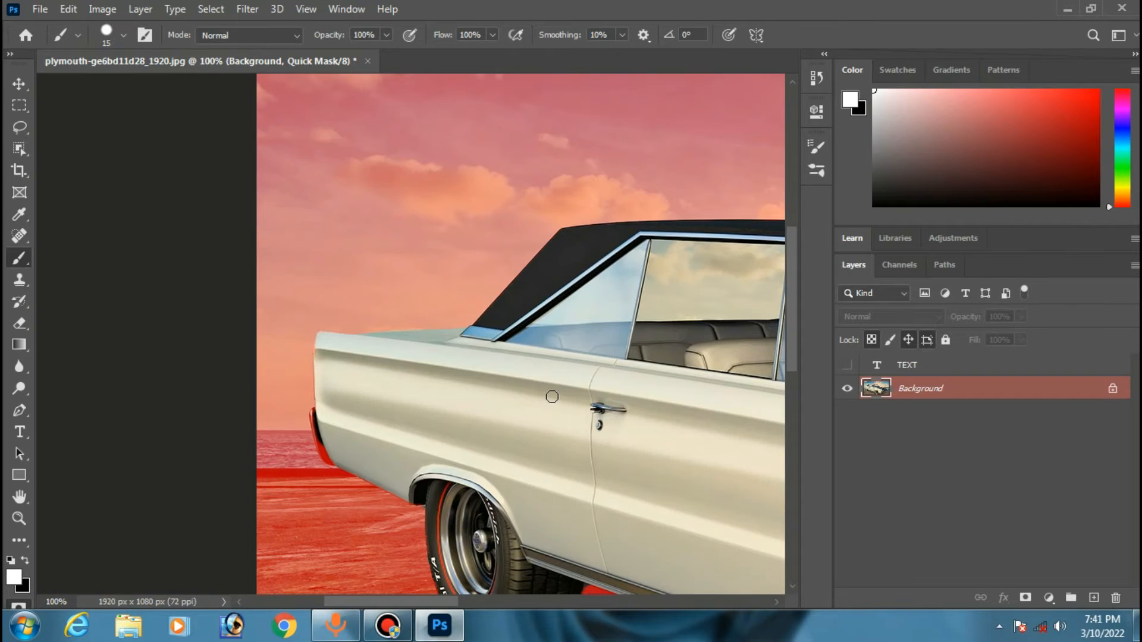
key("ctrl+plus")
key("ctrl+plus")
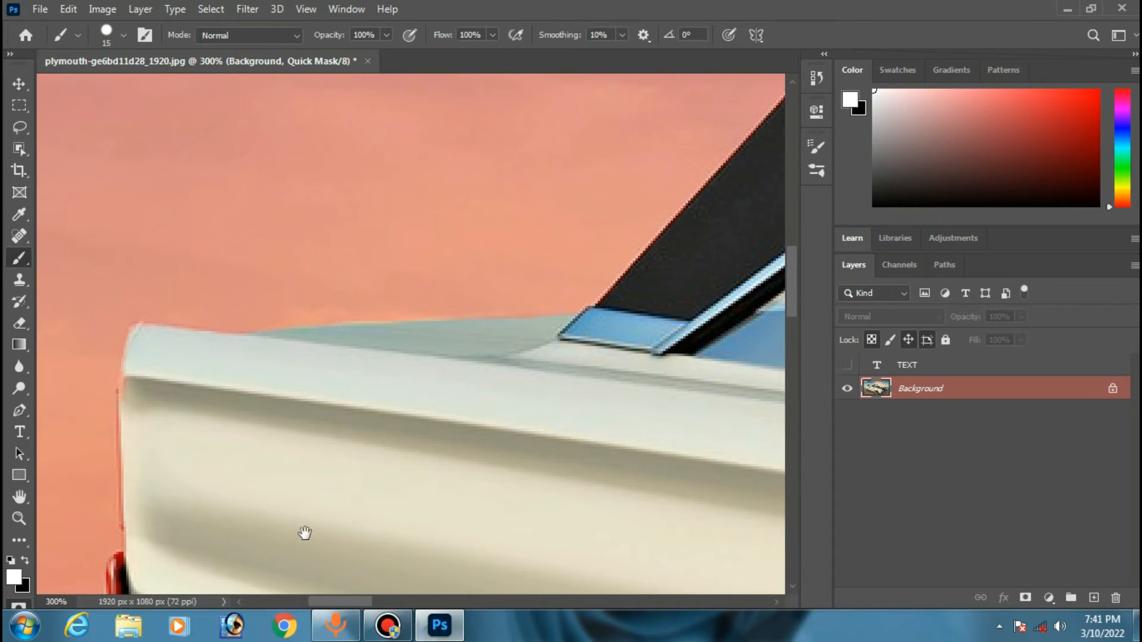
mouse_move(362, 483)
left_mouse_down()
mouse_move(481, 384)
mouse_move(507, 322)
left_mouse_up()
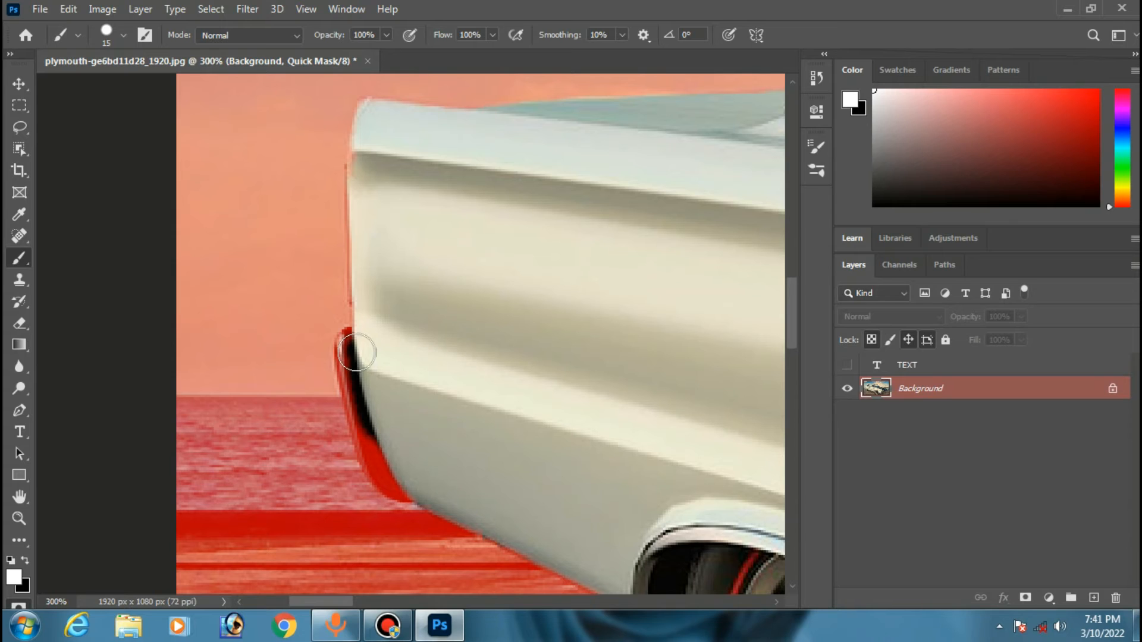
mouse_move(357, 353)
left_mouse_down()
mouse_move(385, 459)
mouse_move(407, 479)
mouse_move(384, 454)
mouse_move(361, 351)
left_mouse_up()
- Exit Quick Mask mode to turn the painted mask back into a selection of the car
key("ctrl+minus")
key("ctrl+minus")
key("ctrl+minus")
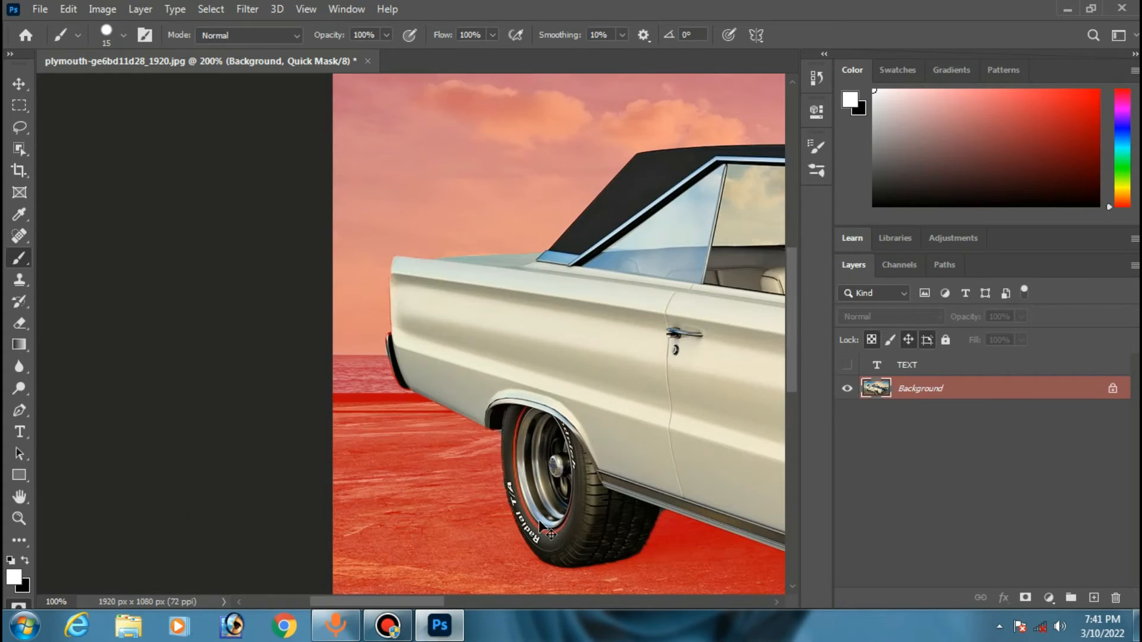
key("ctrl+minus")
key("ctrl+minus")
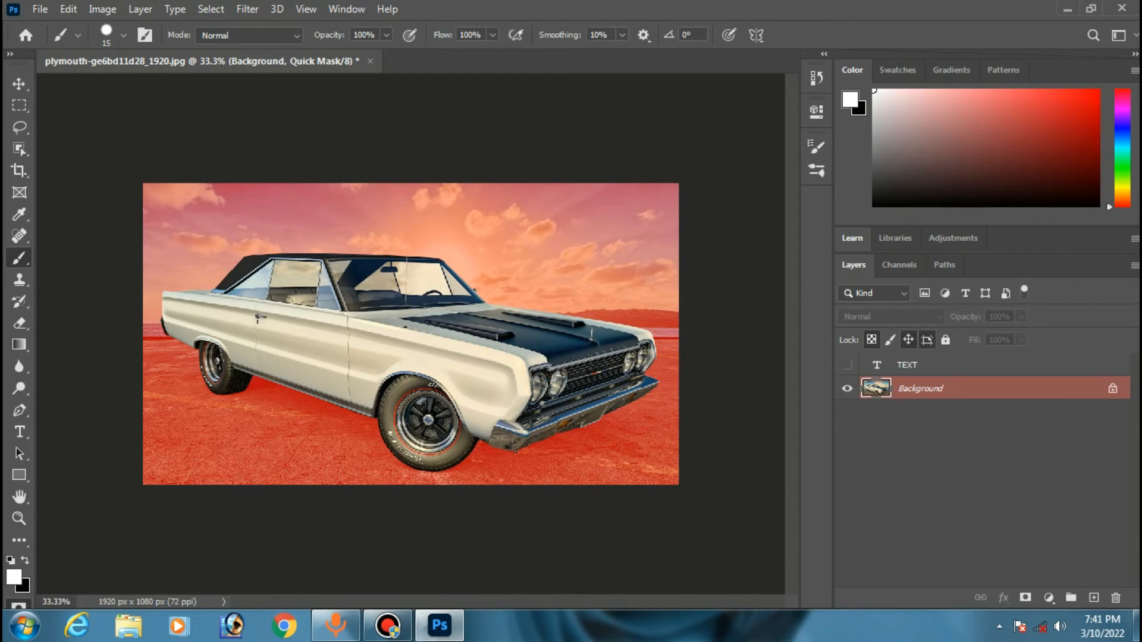
key("q")
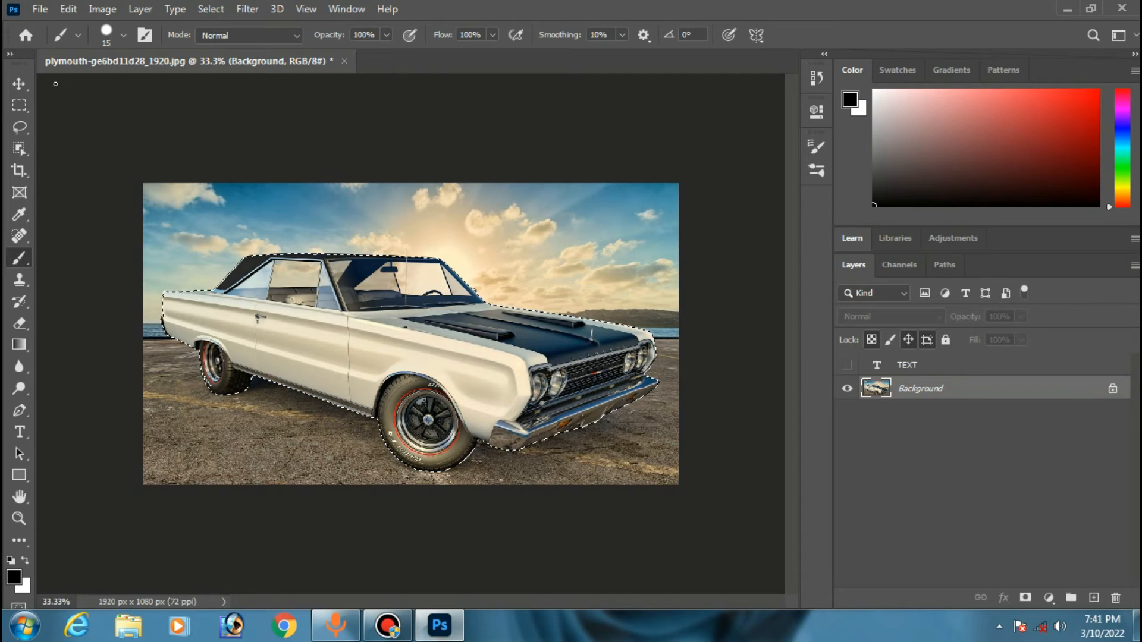
- Show the TEXT layer again and place it in a new group
left_click(19, 83)
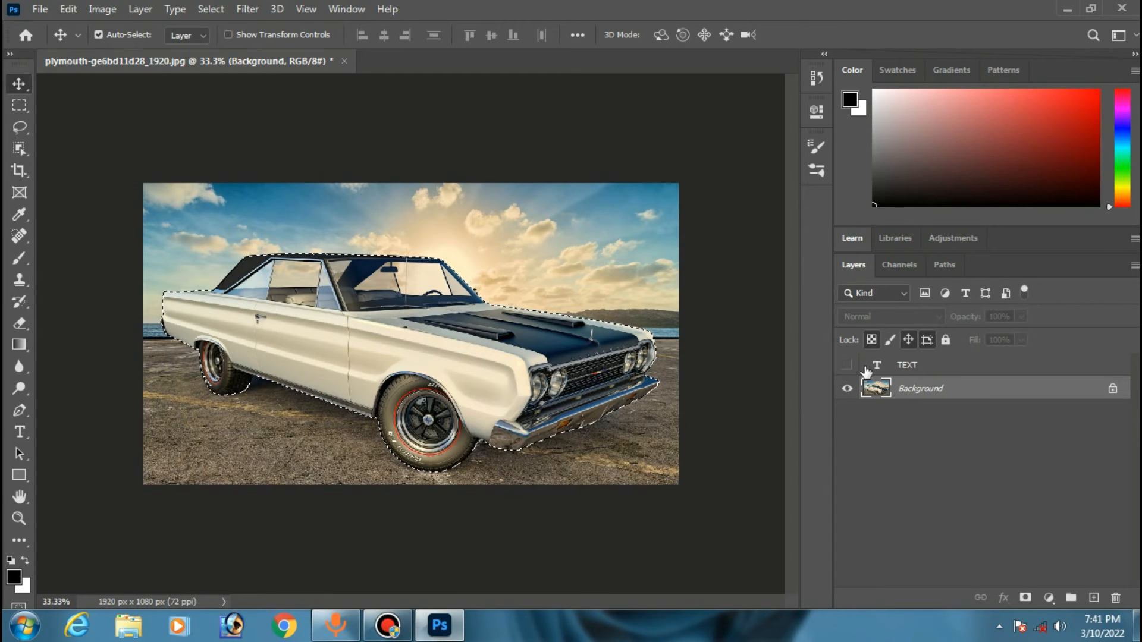
left_click(847, 364)
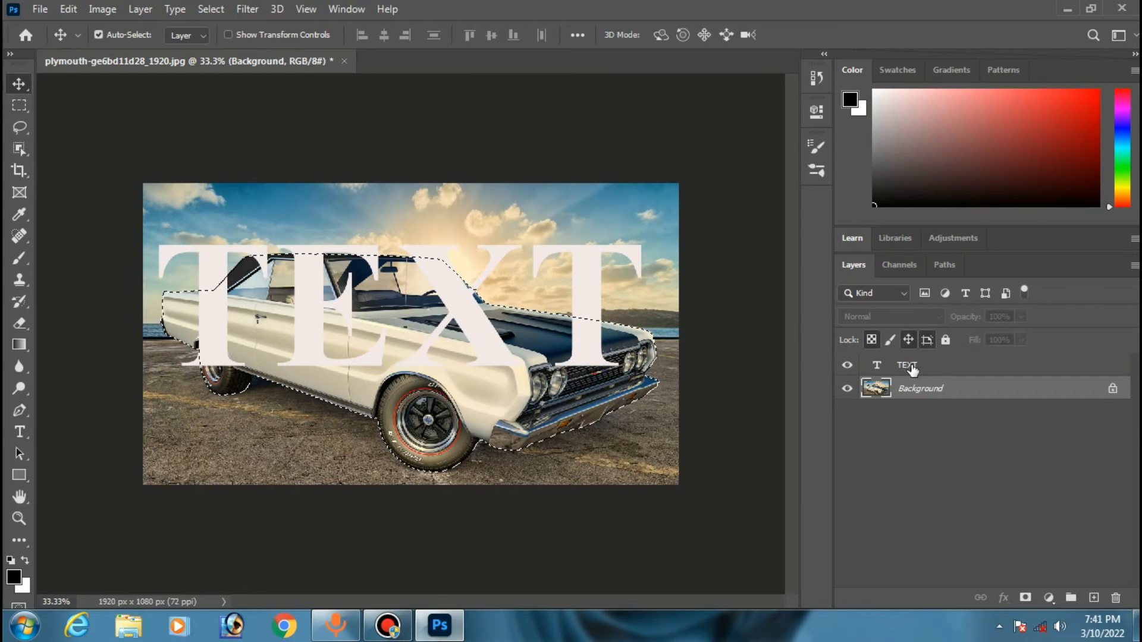
left_click(912, 370)
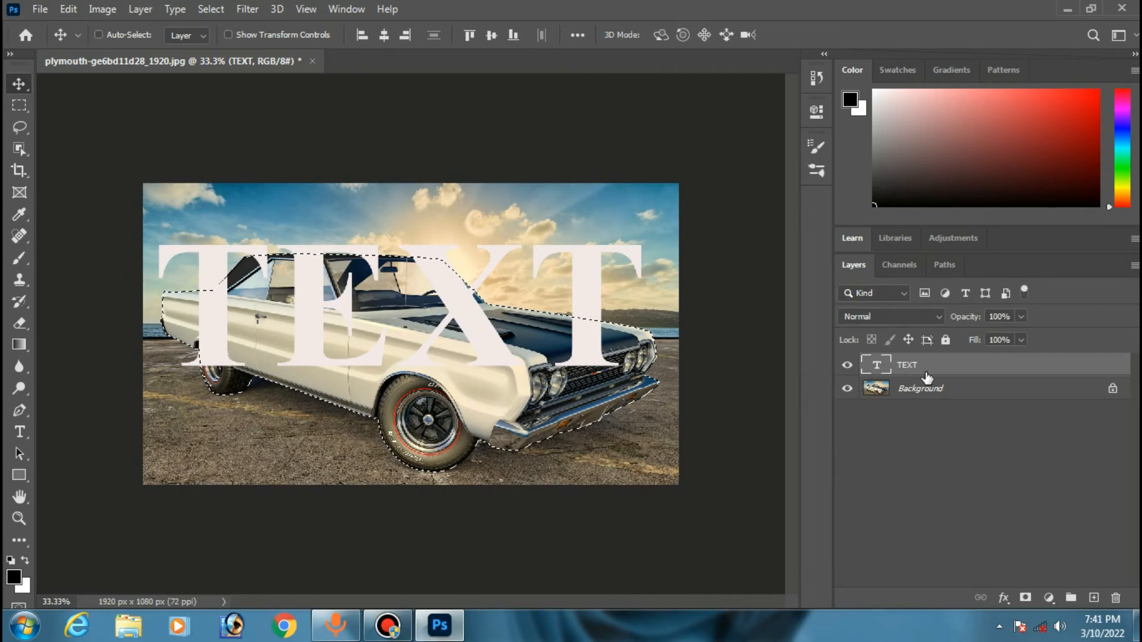
key("ctrl+g")
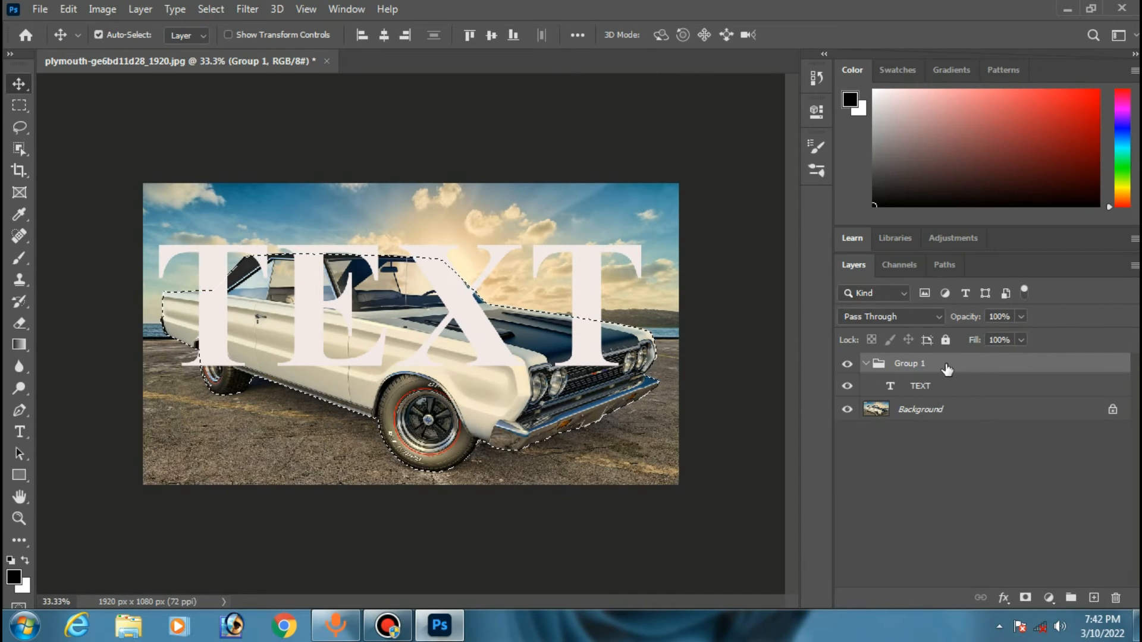
- Add a layer mask to the group from the car selection and invert it to hide the text over the car
left_click(1025, 597)
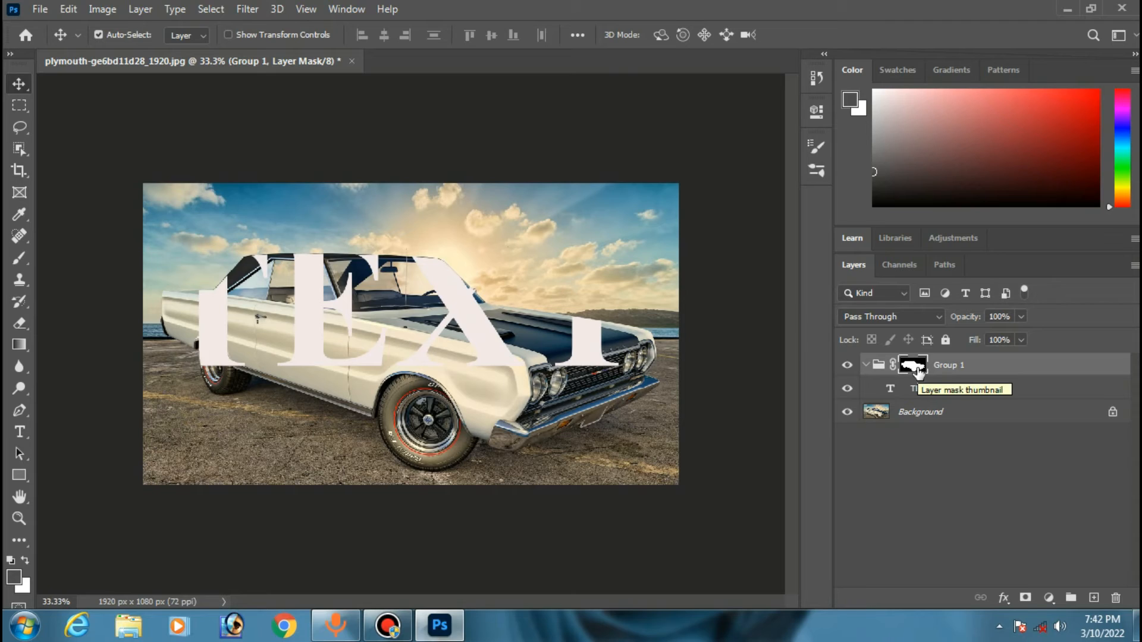
left_click_drag(917, 372, 920, 376)
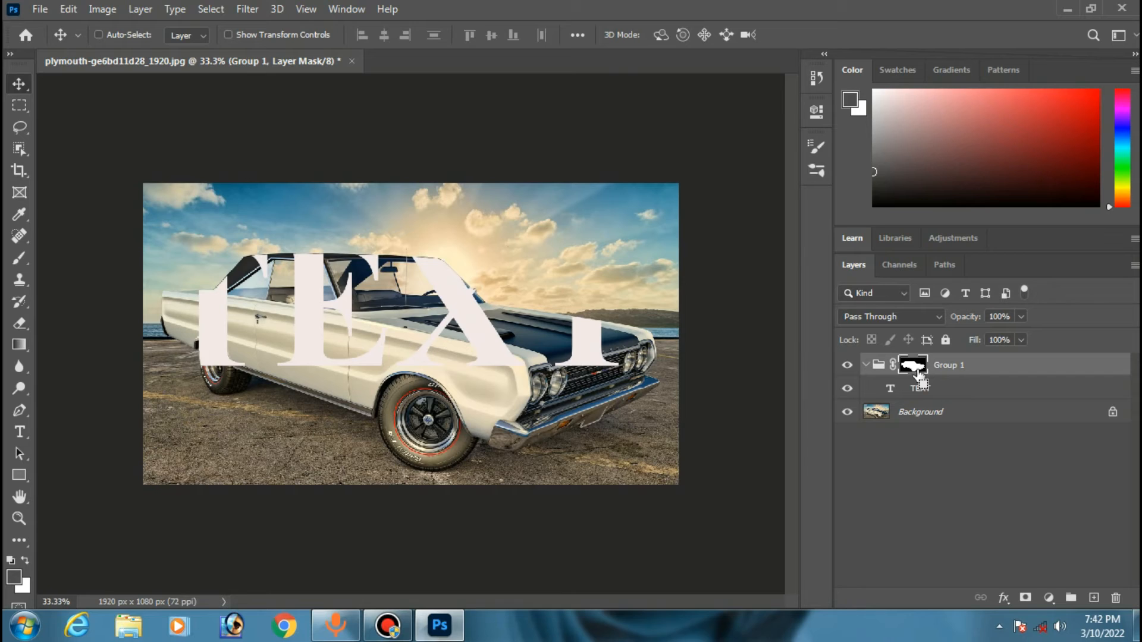
left_click_drag(921, 375, 918, 374)
key("ctrl+i")
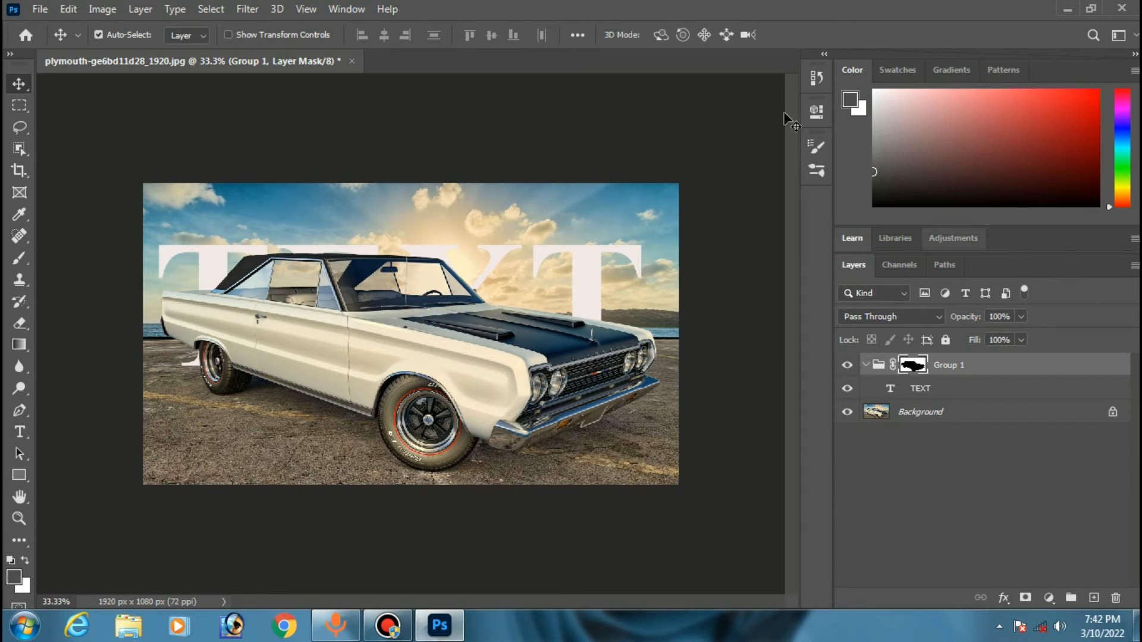
- Shift the TEXT layer slightly up and to the left behind the car, and target the group's mask again
mouse_move(467, 275)
left_mouse_down()
mouse_move(486, 267)
mouse_move(446, 273)
mouse_move(512, 262)
mouse_move(476, 262)
mouse_move(485, 265)
left_mouse_up()
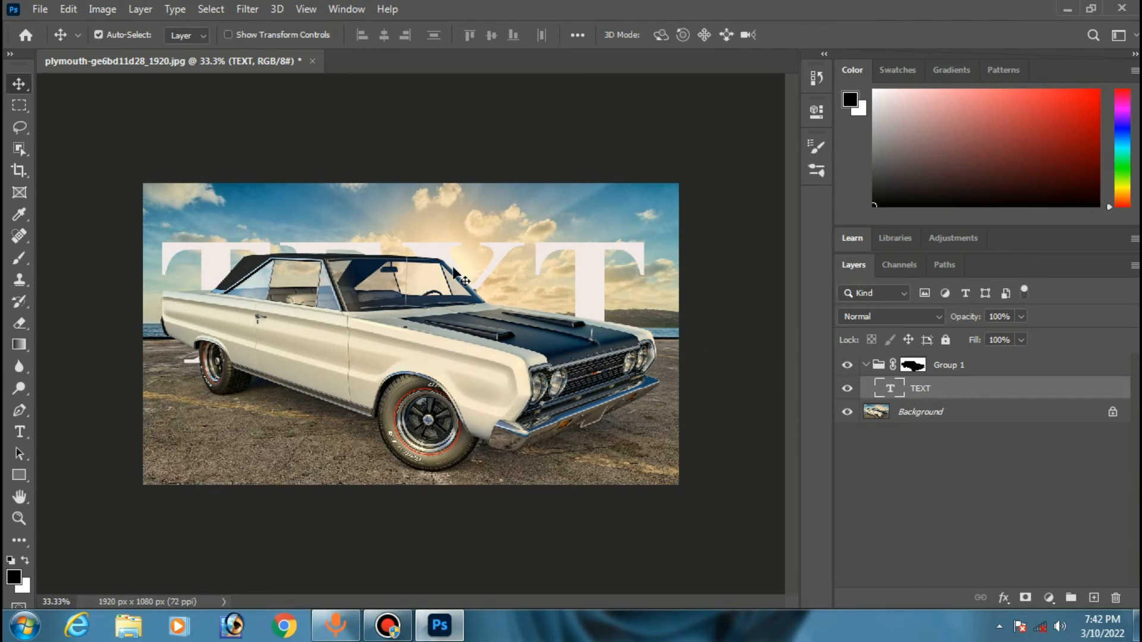
left_click_drag(444, 259, 430, 257)
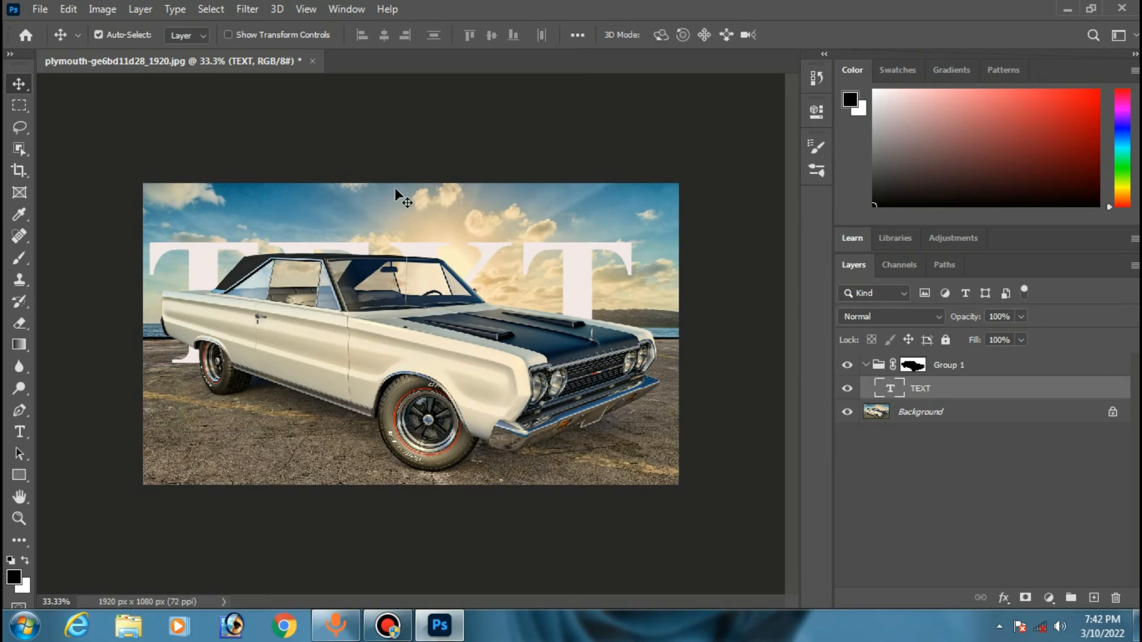
left_click(950, 369)
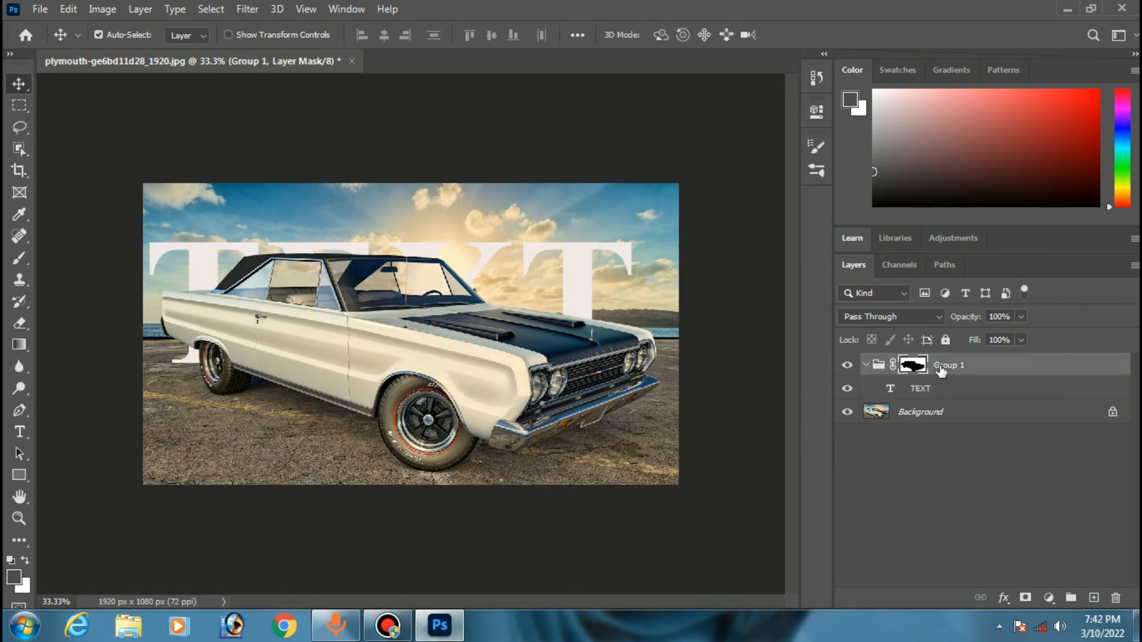
- Examine the background and foreground colours in the Color Picker, including the foreground's brightness value
left_click(25, 590)
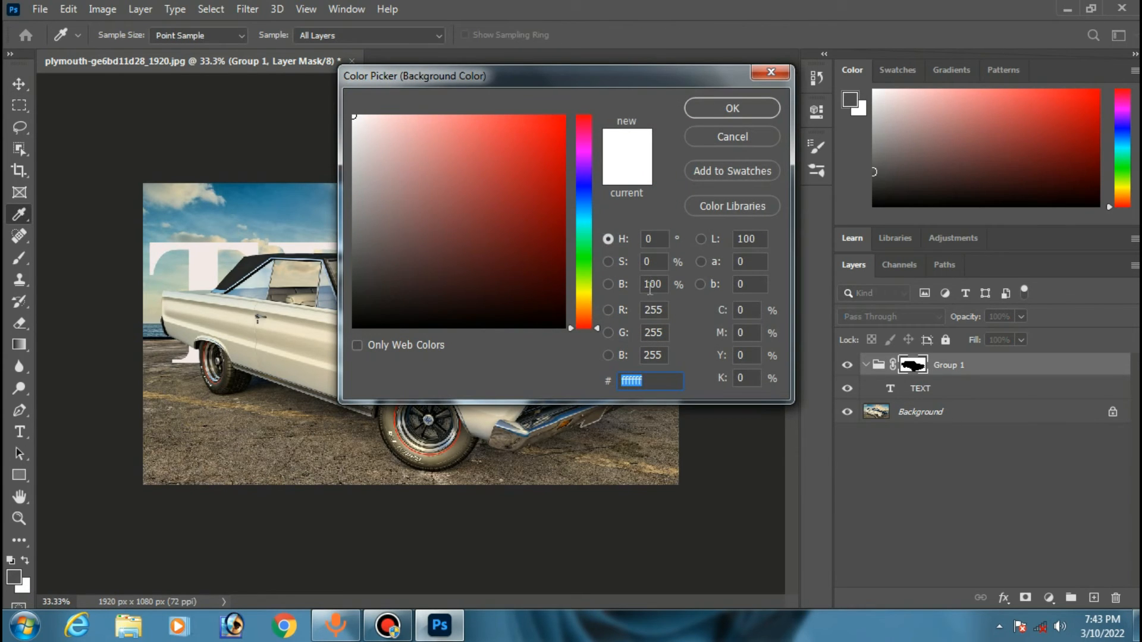
left_click(734, 127)
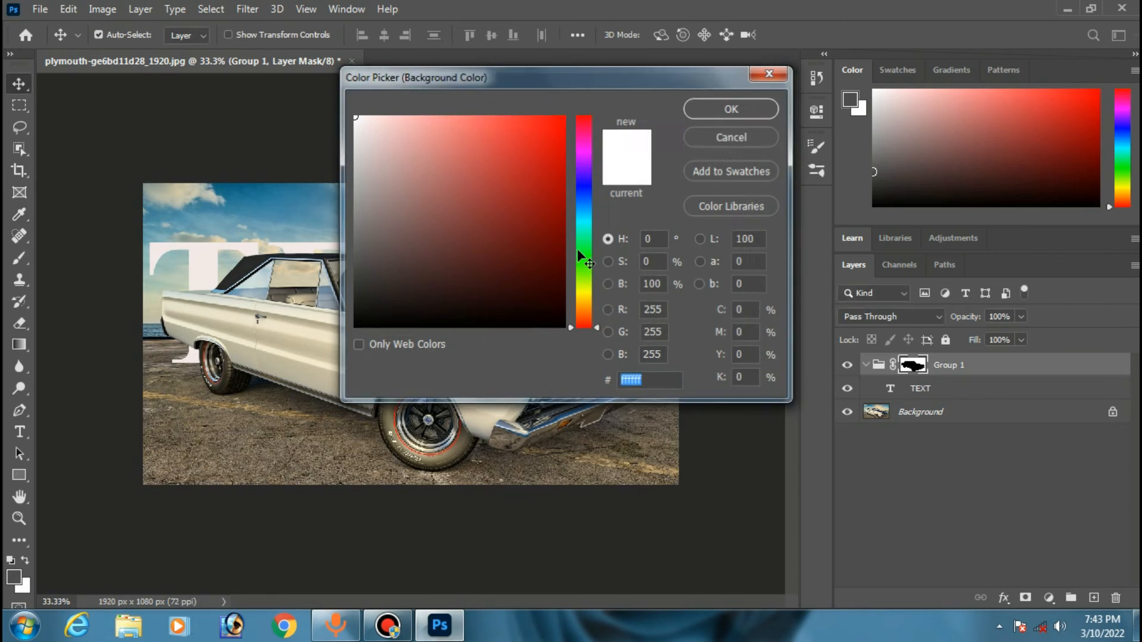
left_click(12, 577)
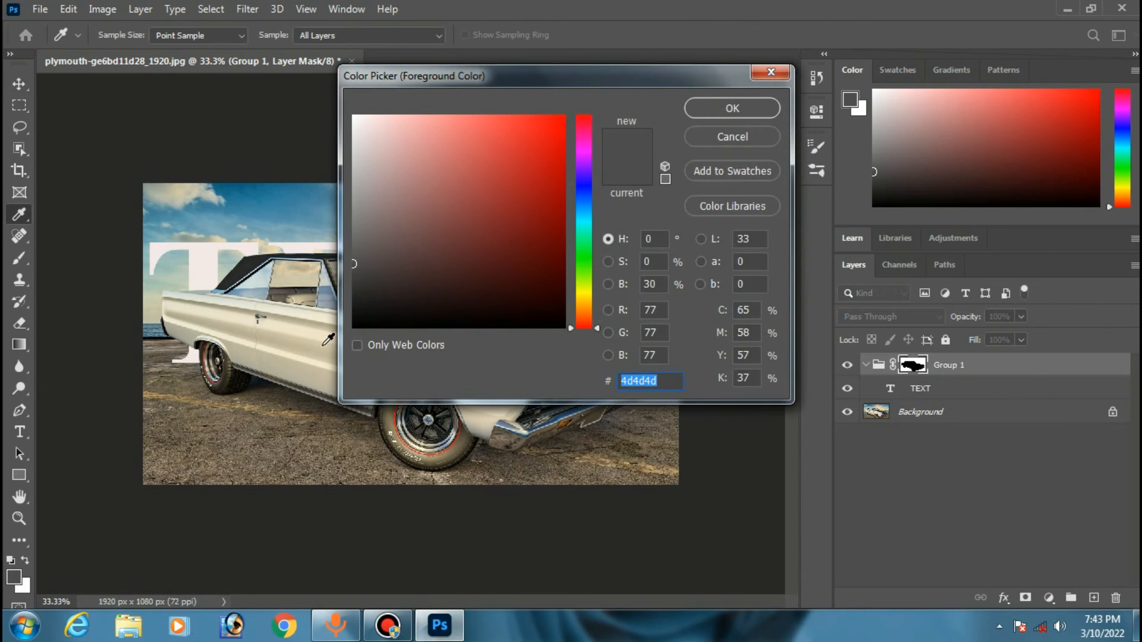
left_click(654, 285)
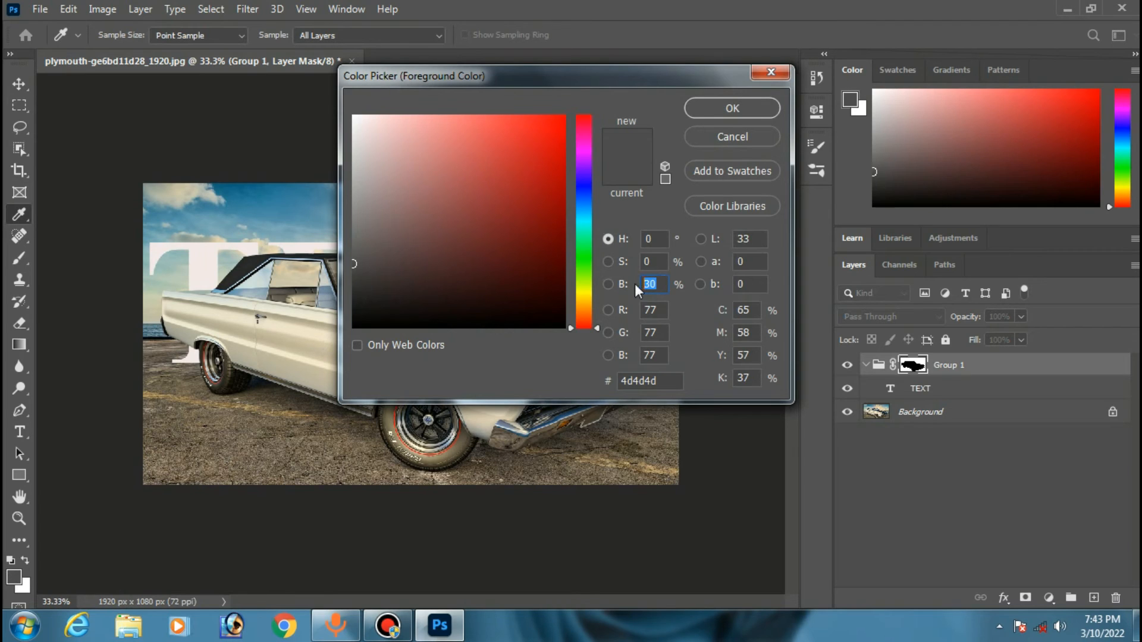
left_click(612, 283)
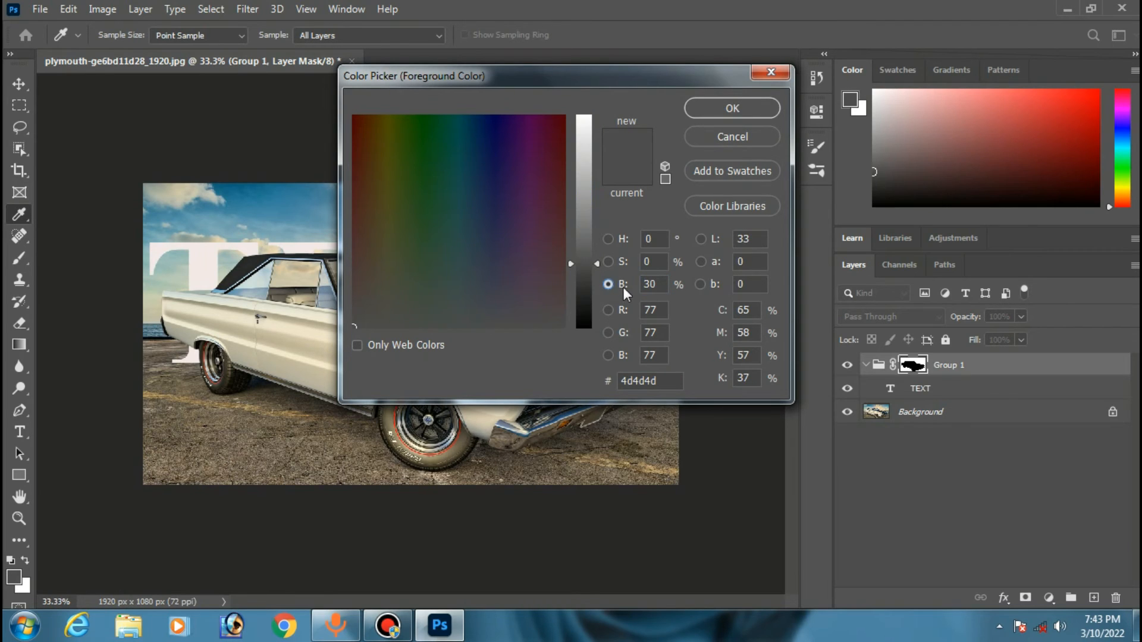
left_click(608, 238)
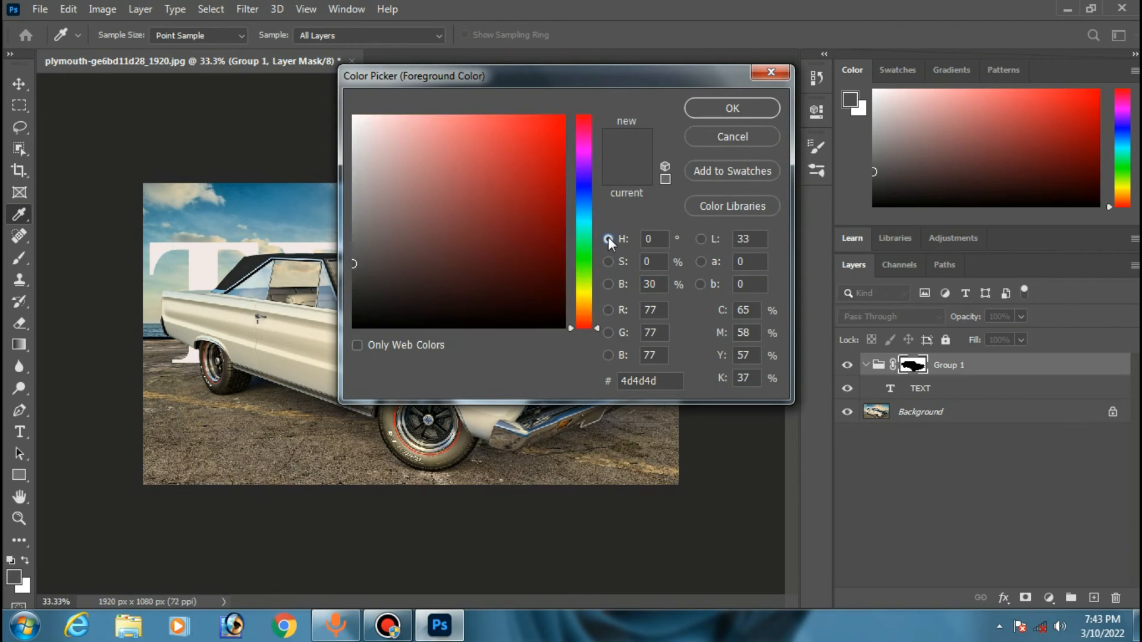
left_click(659, 283)
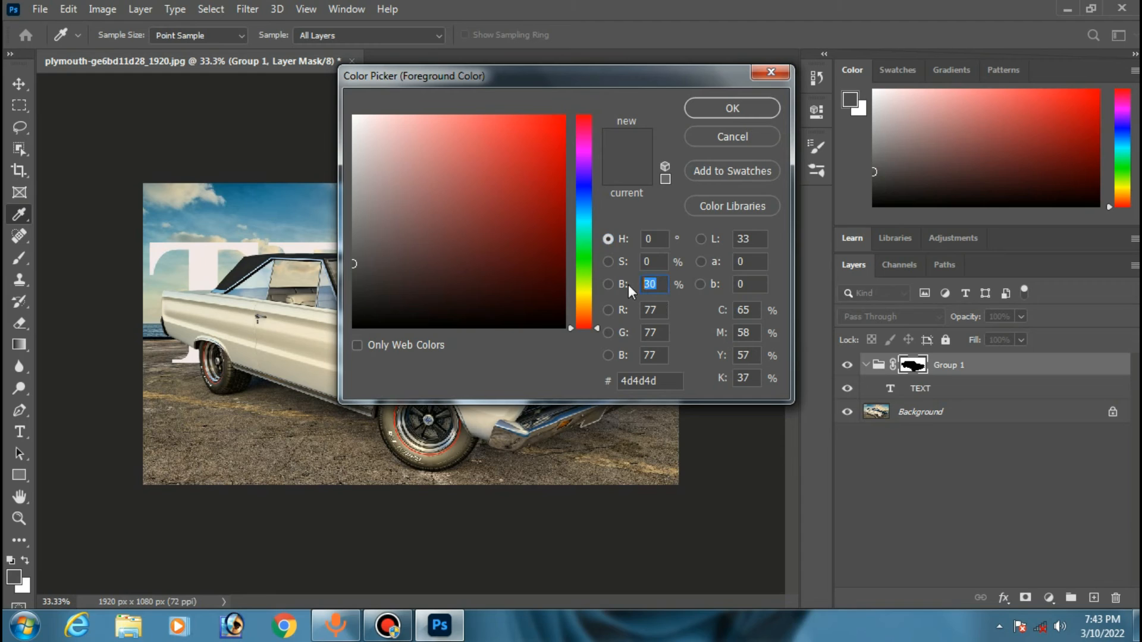
left_click(732, 107)
key("v")
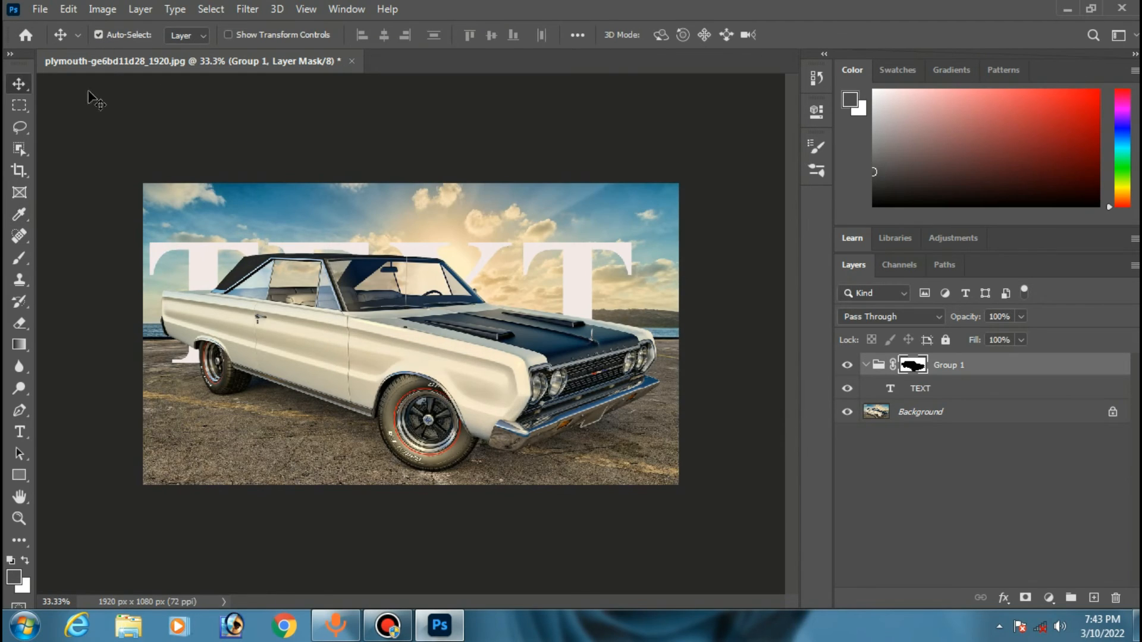
- Set the brush to 70% hardness and 25 px size for painting on the group's mask
left_click(20, 257)
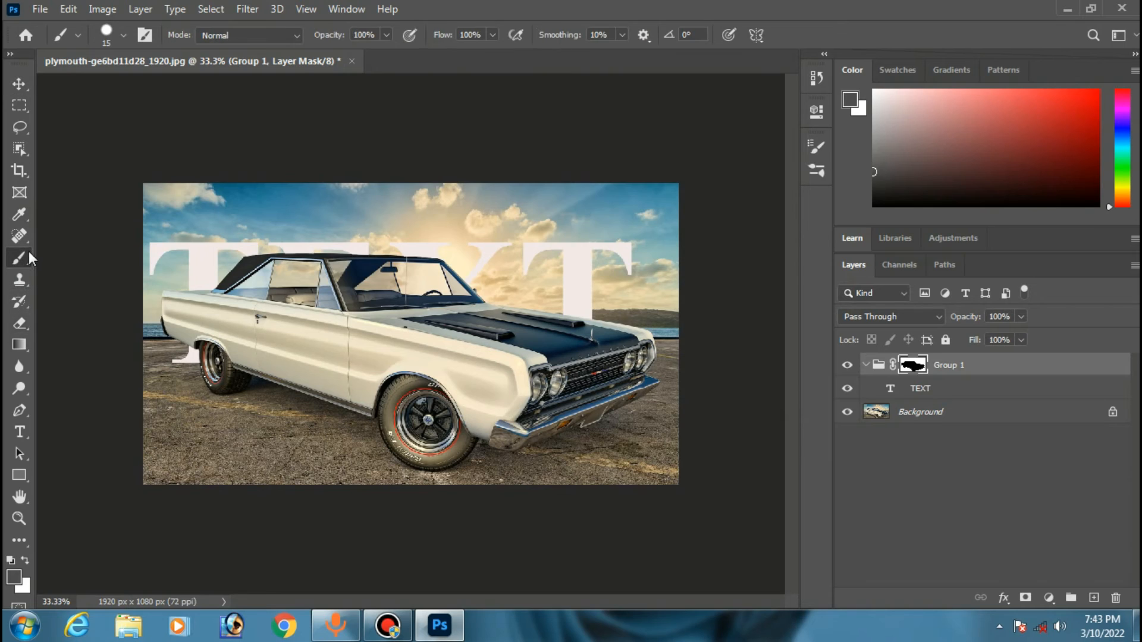
left_click(124, 36)
left_click_drag(176, 107, 146, 110)
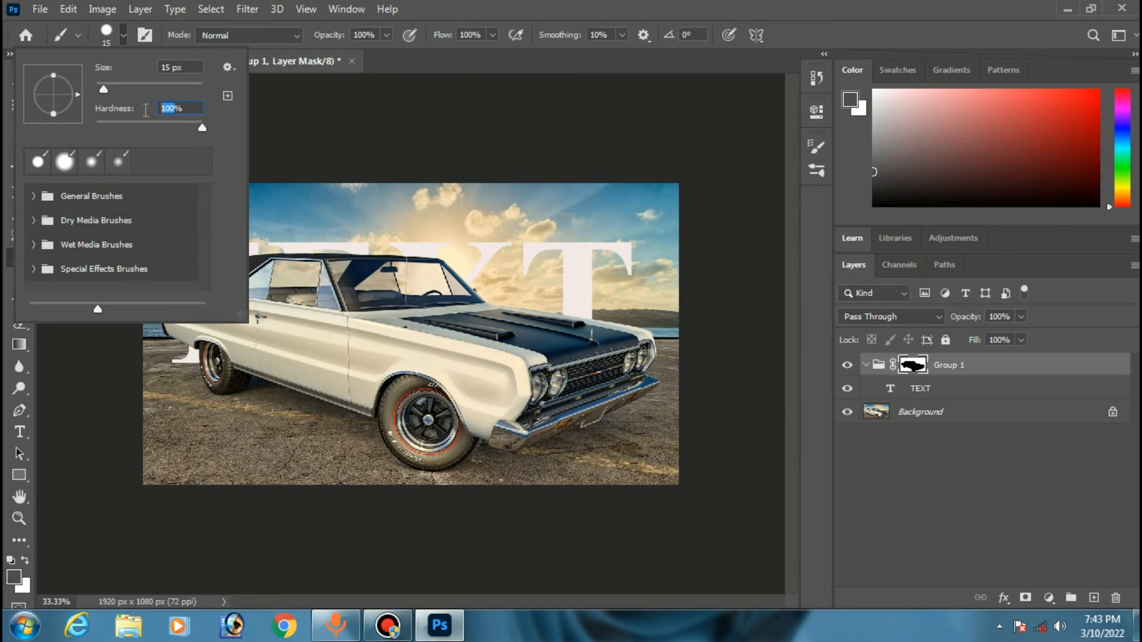
type("70")
scroll(369, 303, "up", 3)
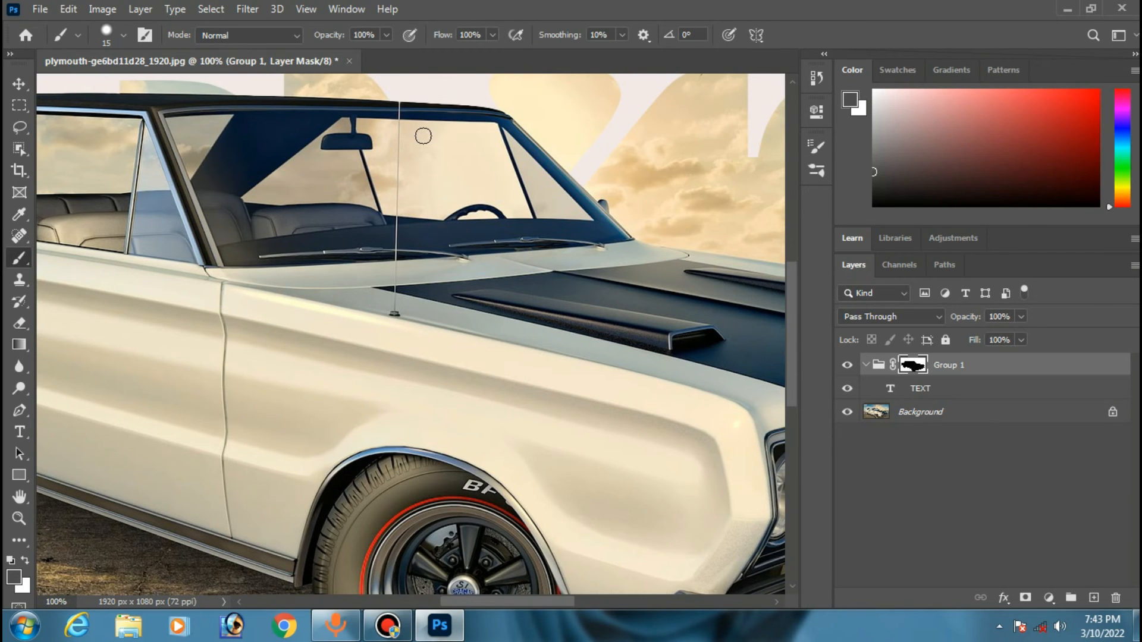
key("bracketright")
key("bracketright")
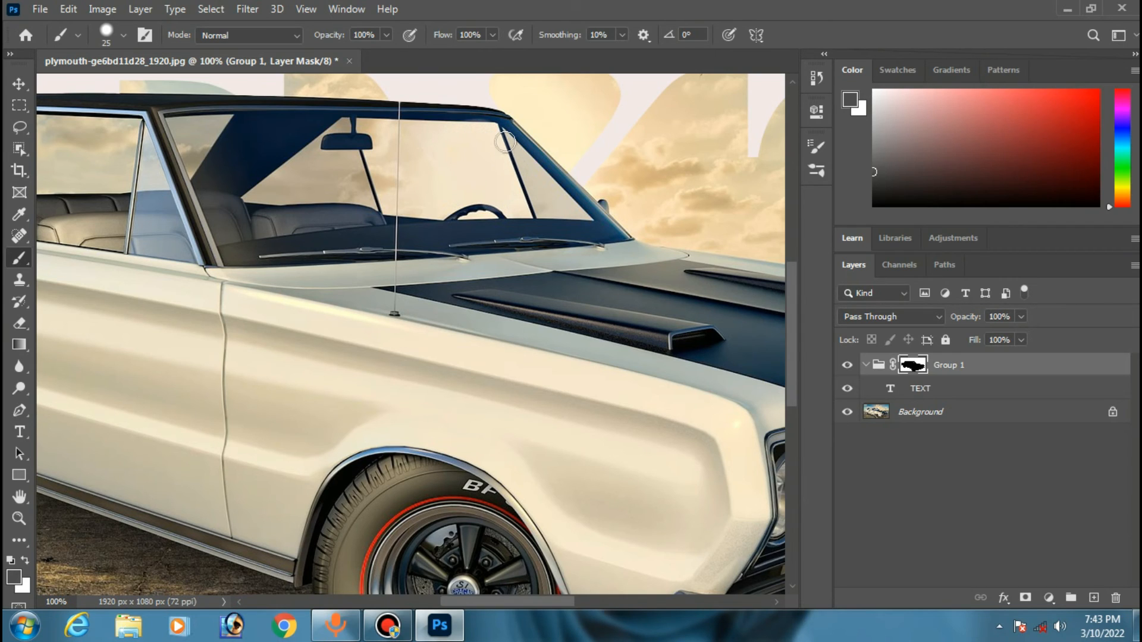
- Paint dark grey over the car's window glass on the group's mask to let the text show through faintly
left_click_drag(505, 141, 543, 211)
mouse_move(545, 208)
left_mouse_down()
mouse_move(556, 189)
mouse_move(574, 199)
mouse_move(544, 197)
left_mouse_up()
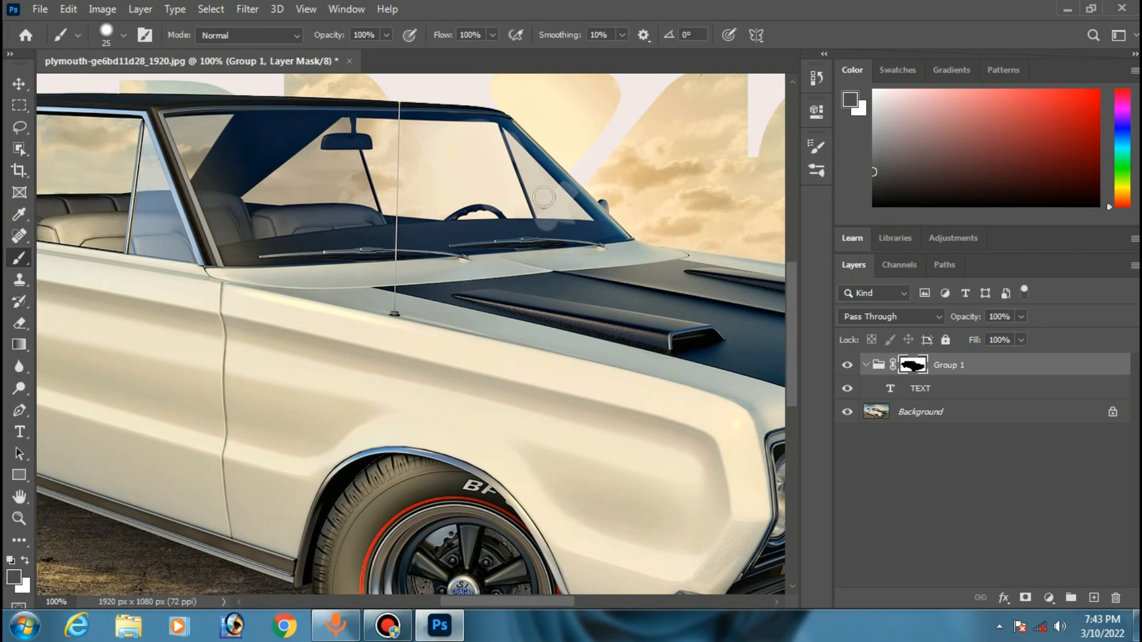
scroll(321, 309, "up", 3)
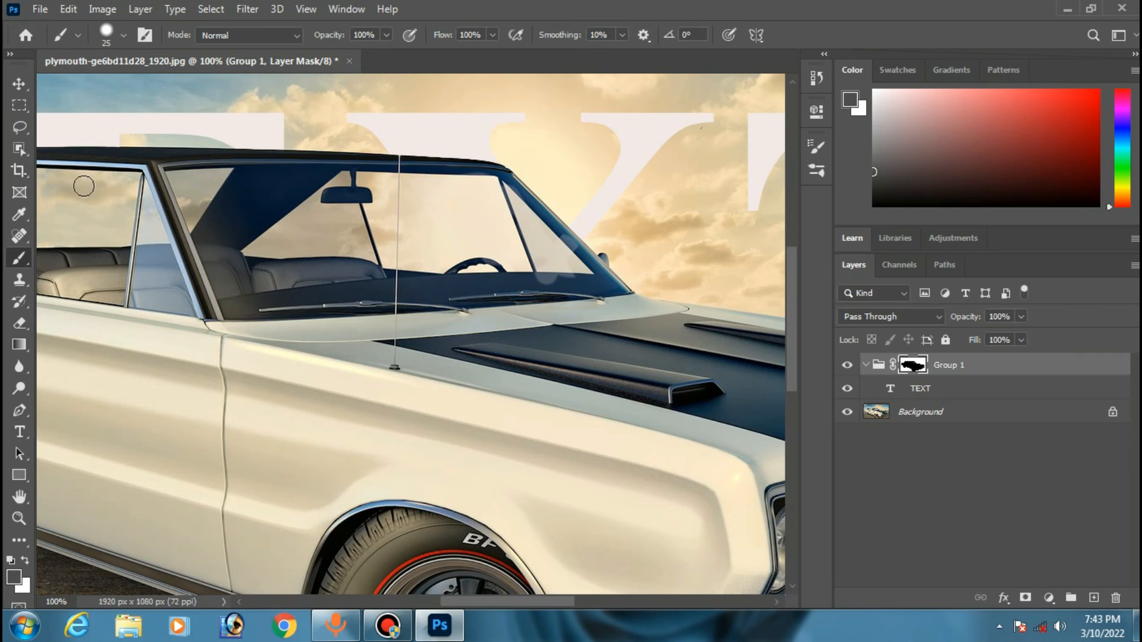
left_click_drag(452, 603, 419, 603)
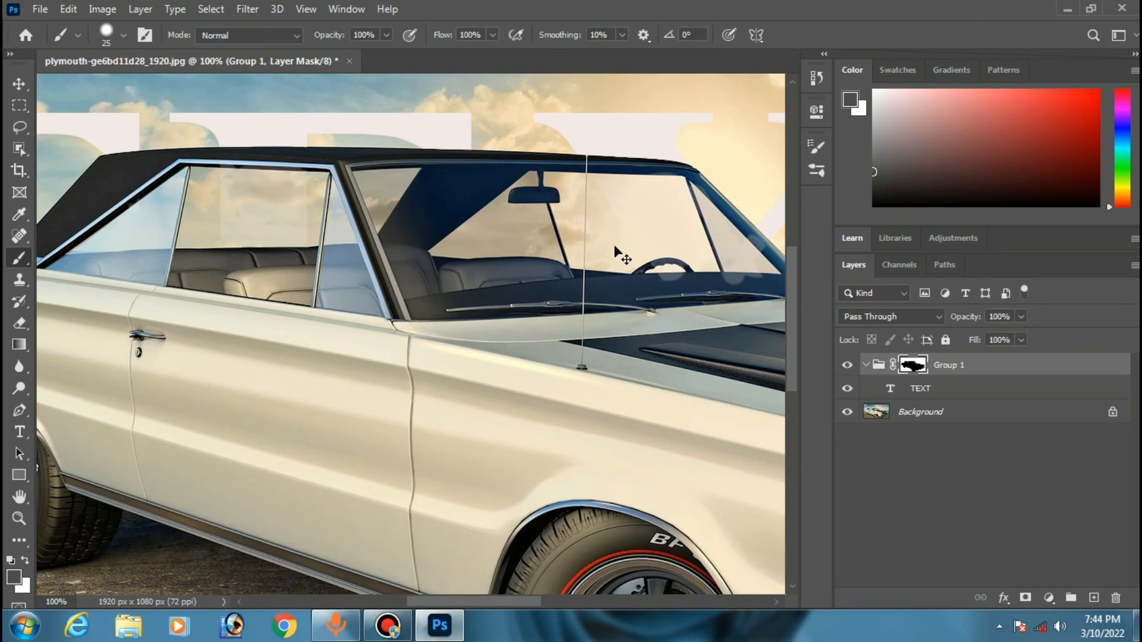
- Move the TEXT layer slightly to the right behind the car
key("ctrl+minus")
key("ctrl+minus")
key("ctrl+plus")
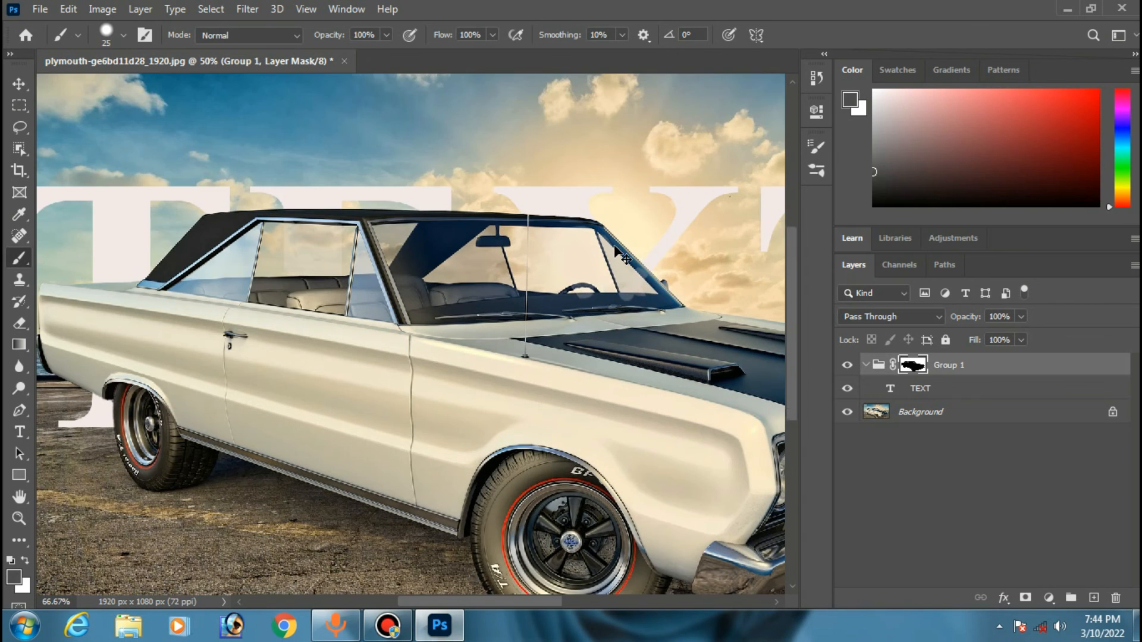
key("ctrl+minus")
key("ctrl+minus")
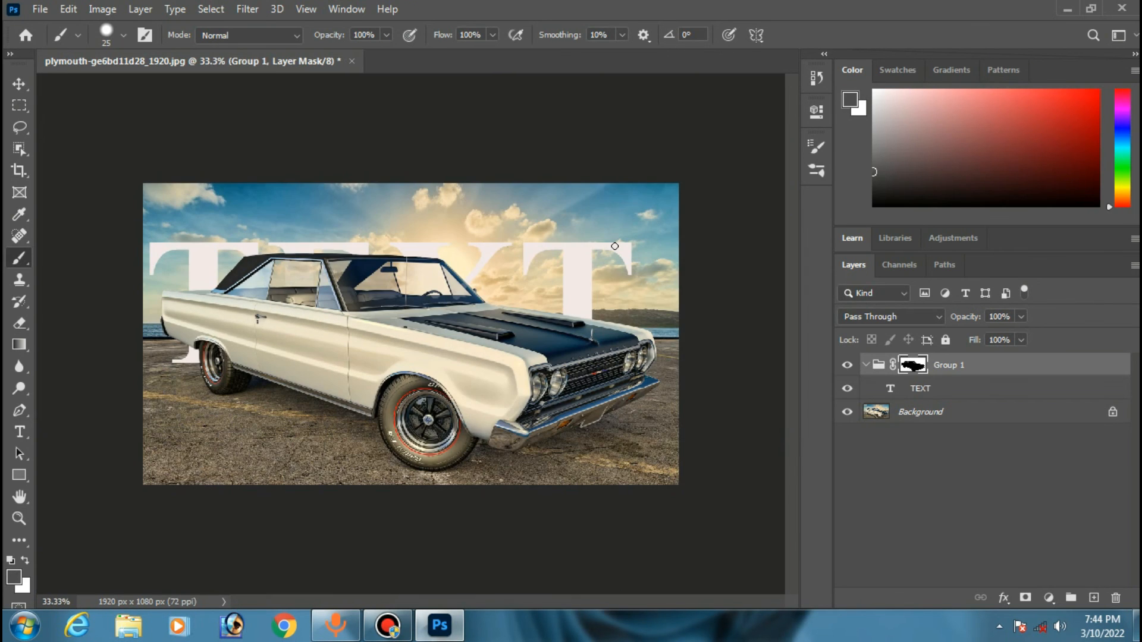
left_click(19, 84)
left_click_drag(468, 257, 476, 262)
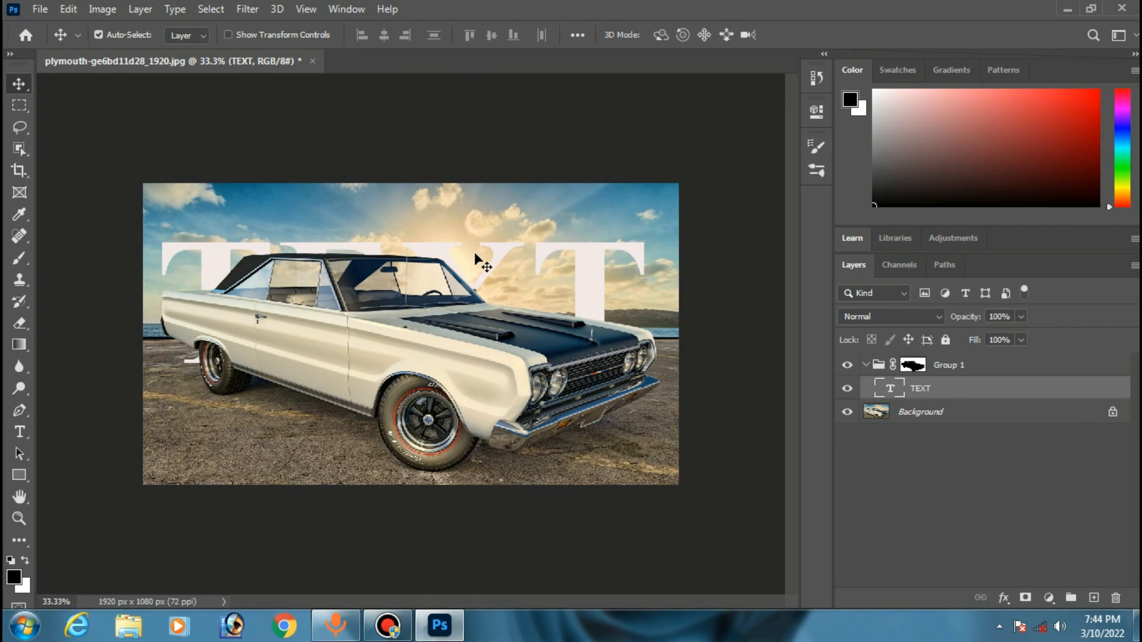